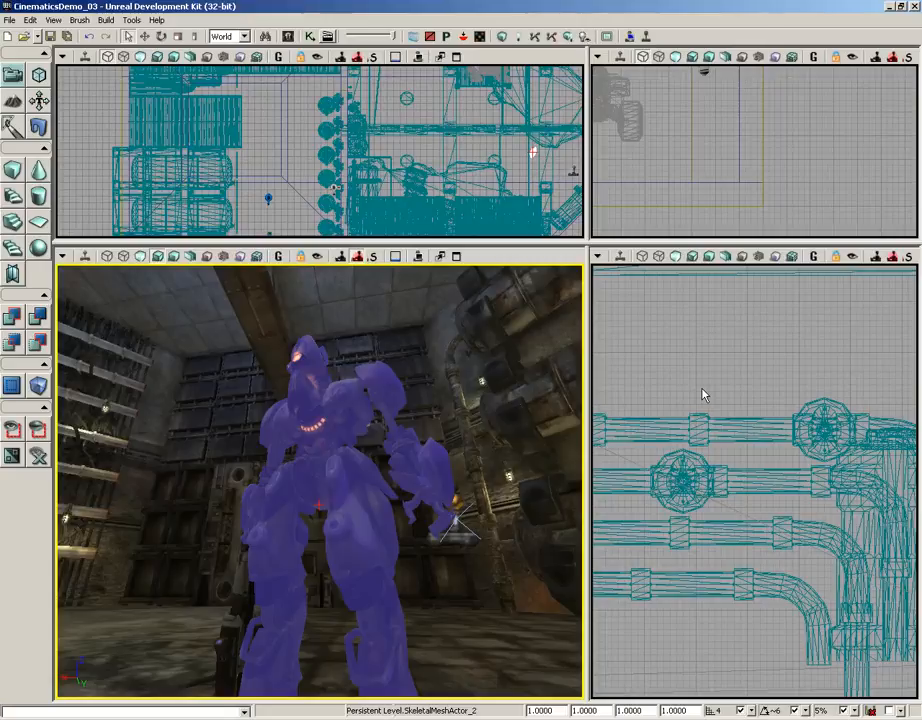
# Start an in-editor play session from a spot on the floor of the dark blue room
pyautogui.moveTo(532, 597); pyautogui.dragTo(60, 470)
pyautogui.moveTo(531, 596)
pyautogui.mouseDown(button='right')
pyautogui.moveTo(560, 560)
pyautogui.moveTo(531, 596)
pyautogui.mouseUp(button='right')
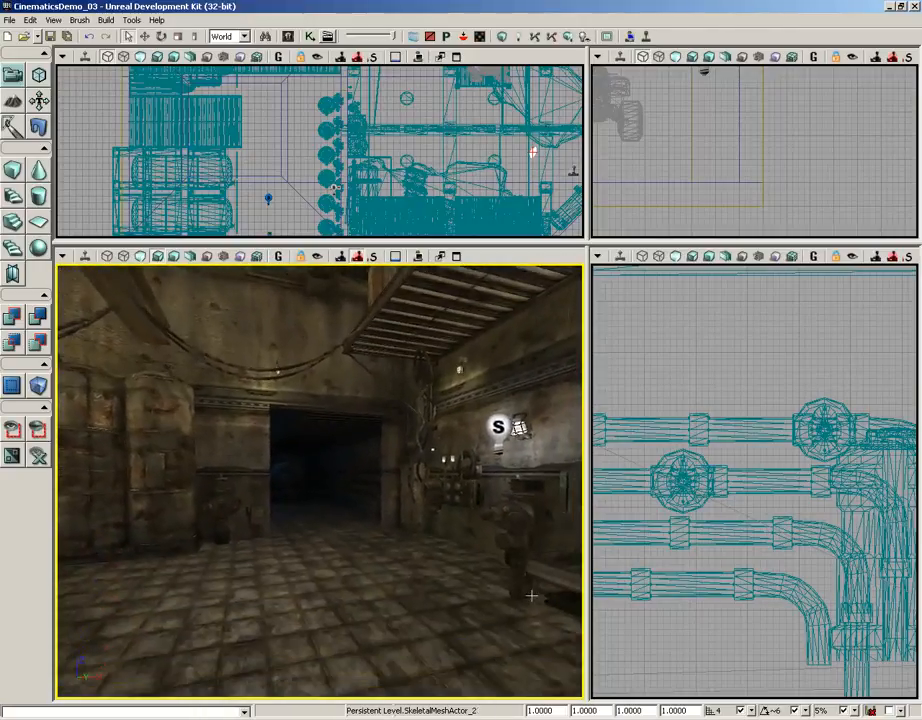
pyautogui.moveTo(531, 596)
pyautogui.mouseDown()
pyautogui.moveTo(522, 401)
pyautogui.moveTo(315, 264)
pyautogui.moveTo(531, 595)
pyautogui.mouseUp()
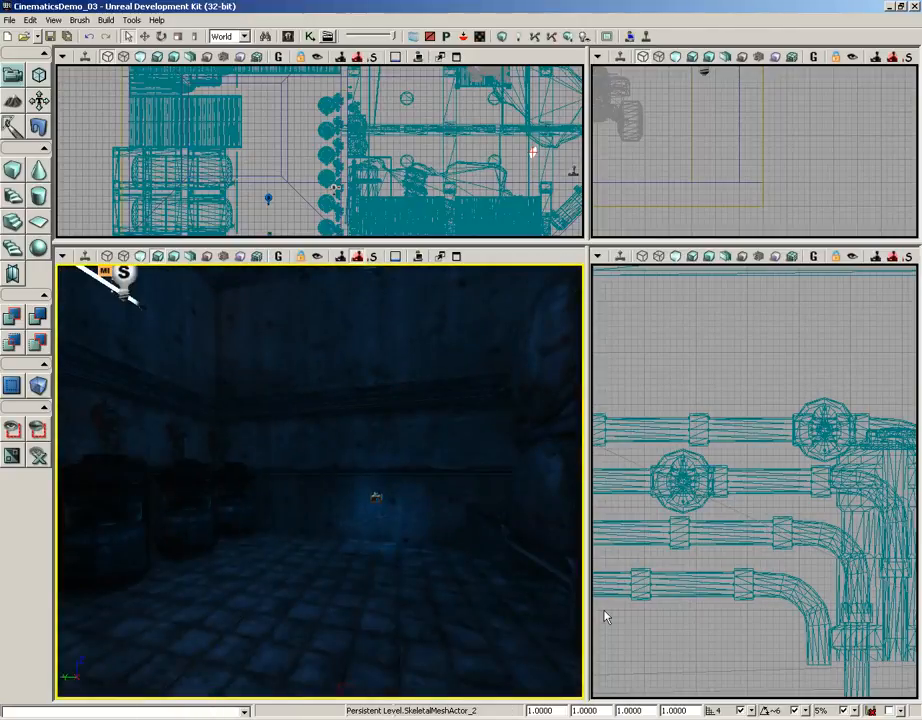
pyautogui.moveTo(430, 570); pyautogui.dragTo(325, 432, button='right')
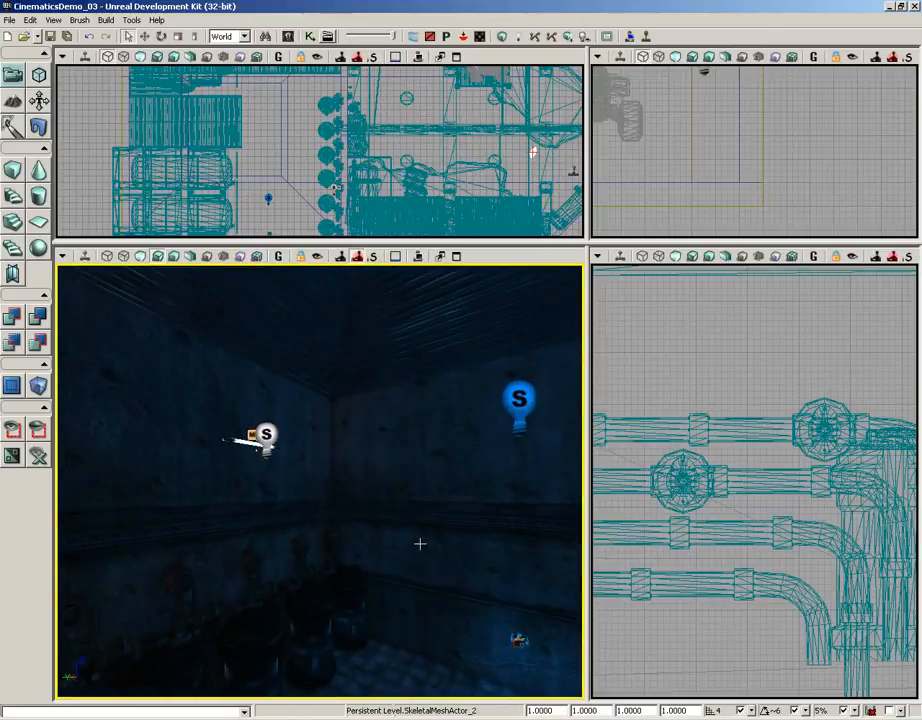
pyautogui.moveTo(427, 527); pyautogui.dragTo(486, 650, button='right')
pyautogui.rightClick(374, 572)
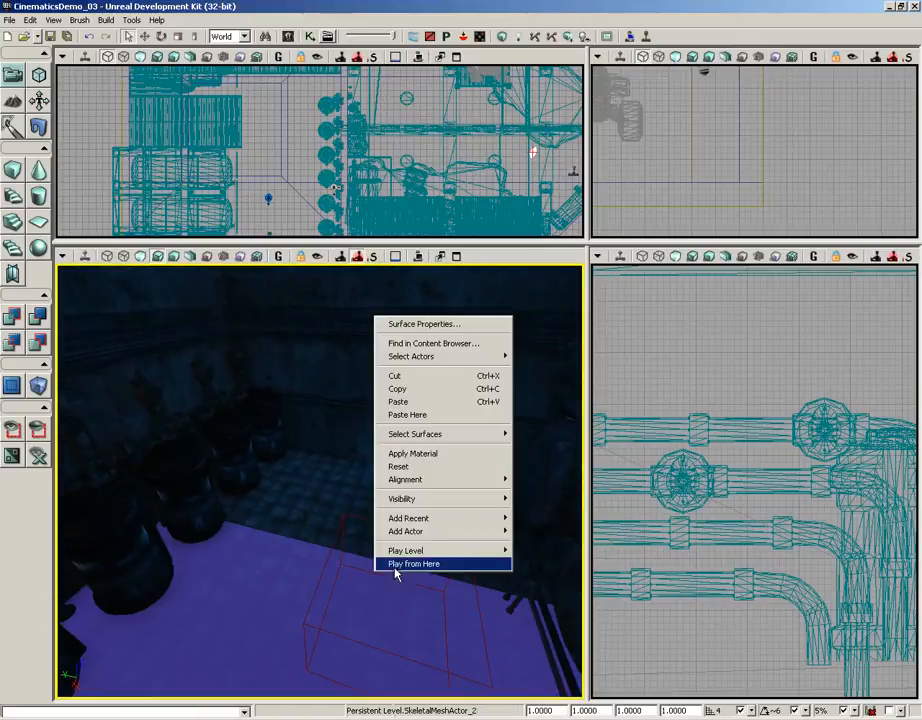
pyautogui.click(398, 563)
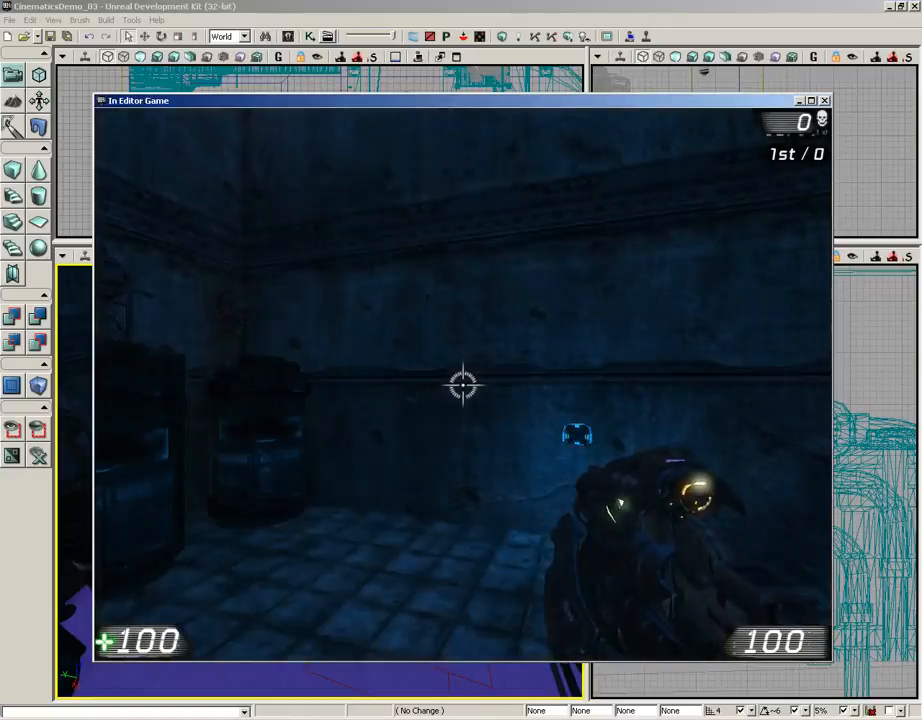
# Explore the dark room in the game, trigger the cinematic to check it, and end the play session
pyautogui.press('w')
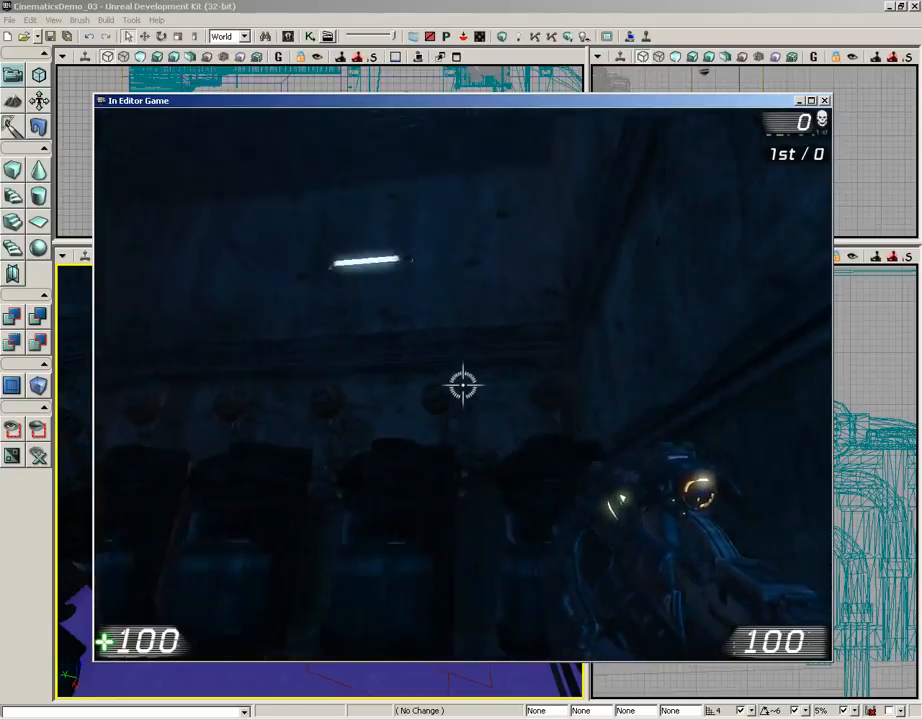
pyautogui.click(462, 384)
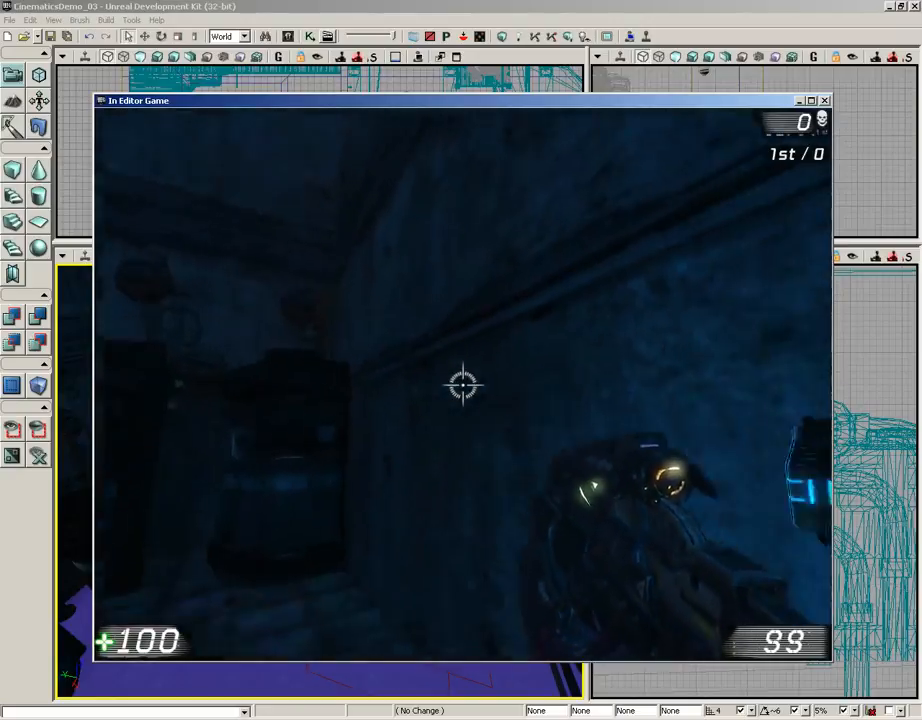
pyautogui.click(462, 384)
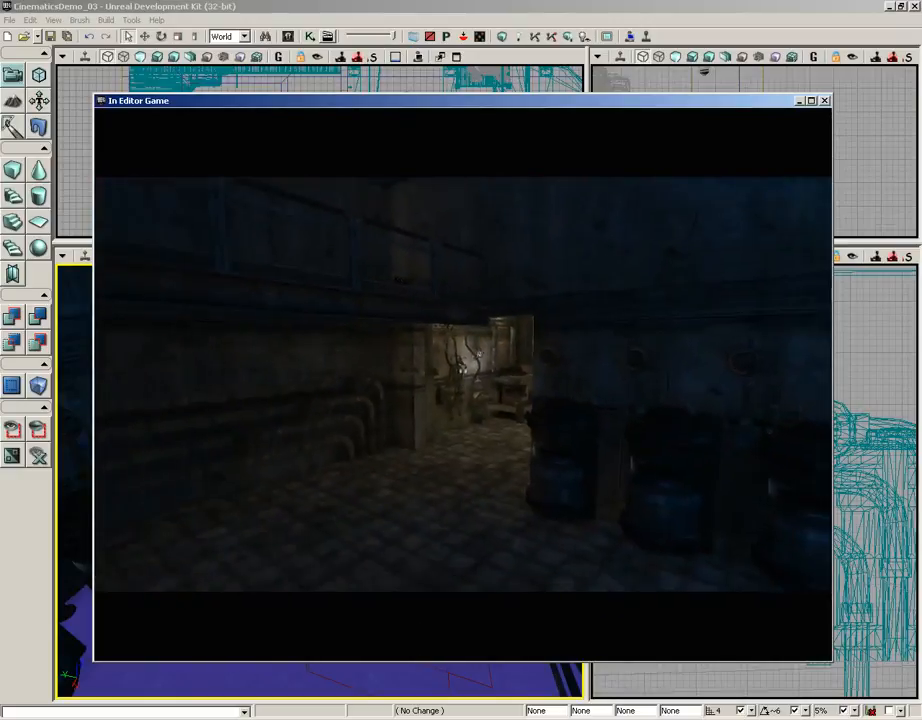
pyautogui.press('Escape')
# Play the level again from the dark room's floor to check the wall light in the cinematic, and end the session
pyautogui.rightClick(373, 542)
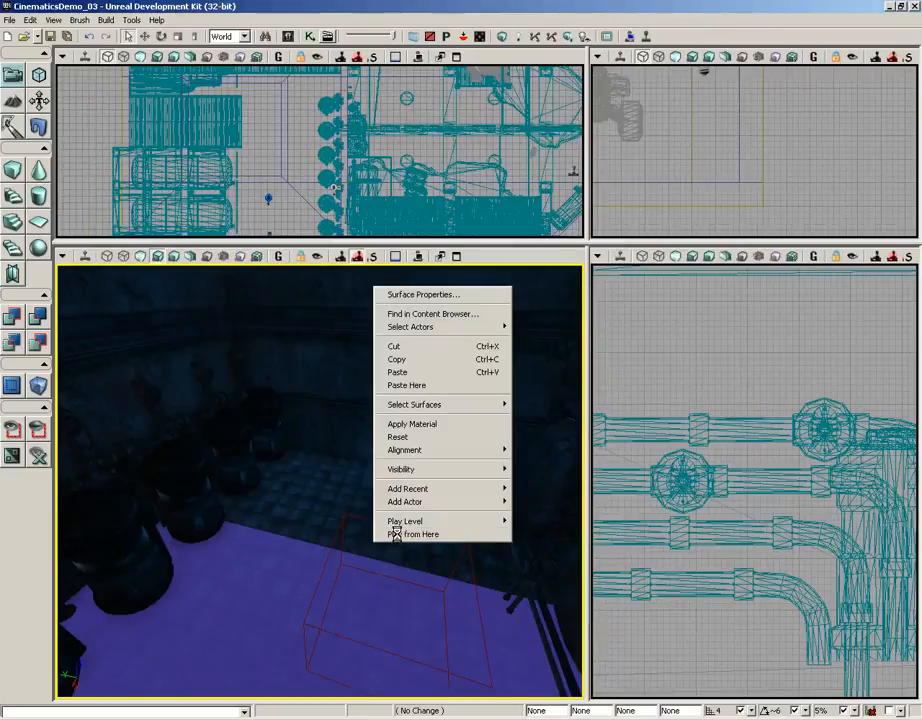
pyautogui.click(395, 534)
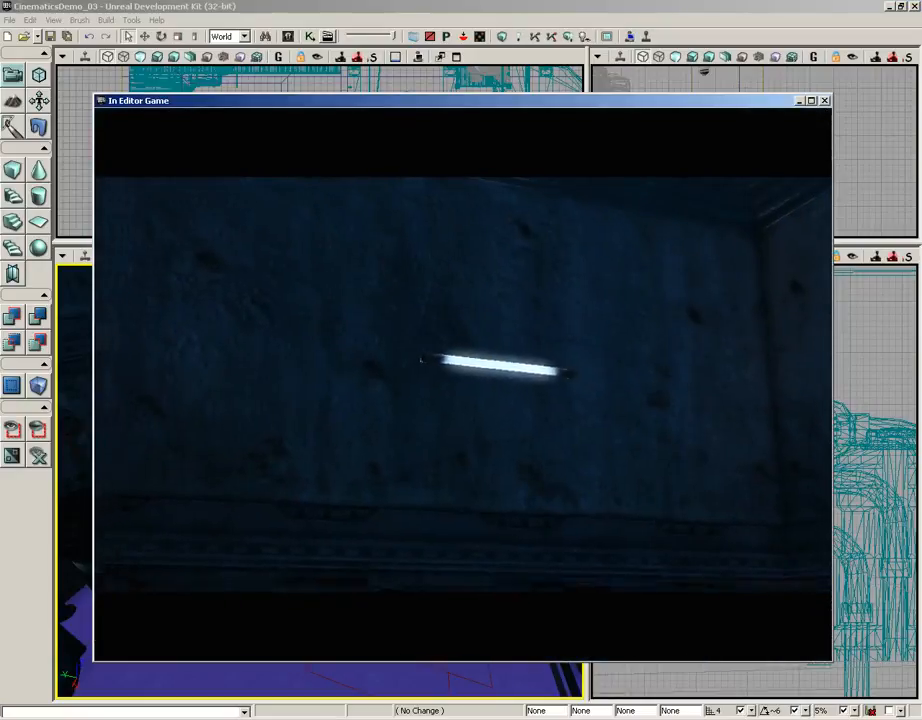
pyautogui.press('Escape')
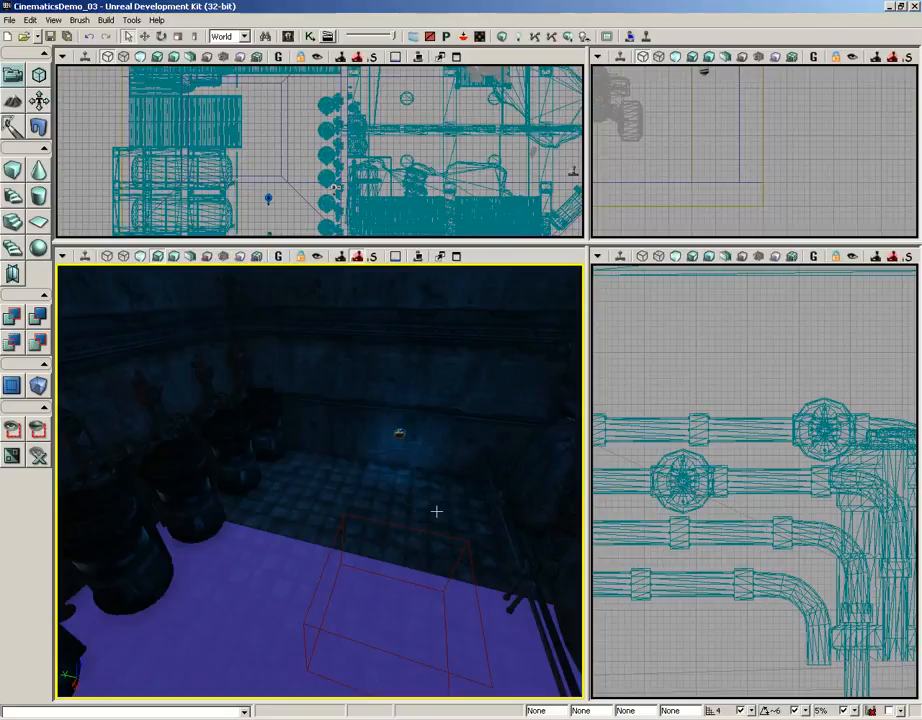
# Enable Force Dynamic Light in the Light Component of the toggleable point light beside the dark room's tube light
pyautogui.moveTo(436, 511)
pyautogui.mouseDown(button='right')
pyautogui.moveTo(381, 467)
pyautogui.moveTo(315, 377)
pyautogui.moveTo(276, 287)
pyautogui.moveTo(432, 510)
pyautogui.mouseUp(button='right')
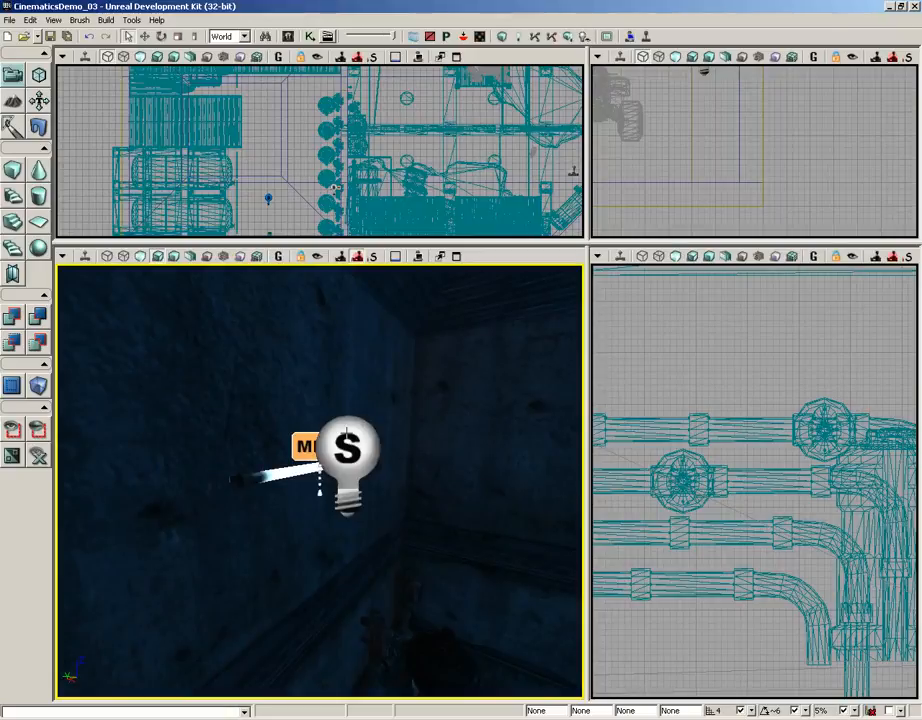
pyautogui.click(347, 433)
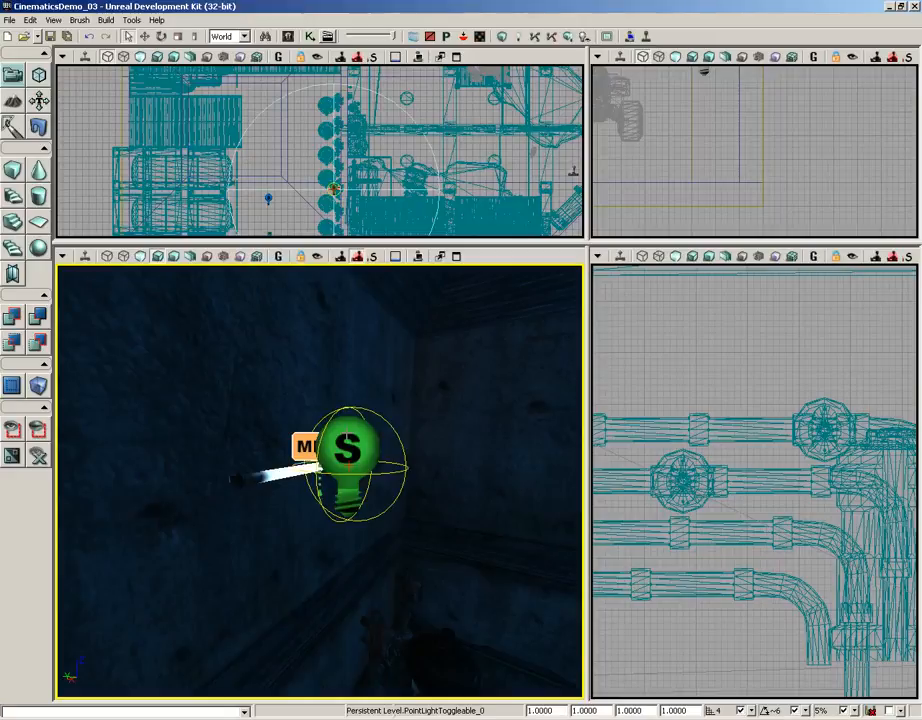
pyautogui.press('F4')
pyautogui.click(578, 185)
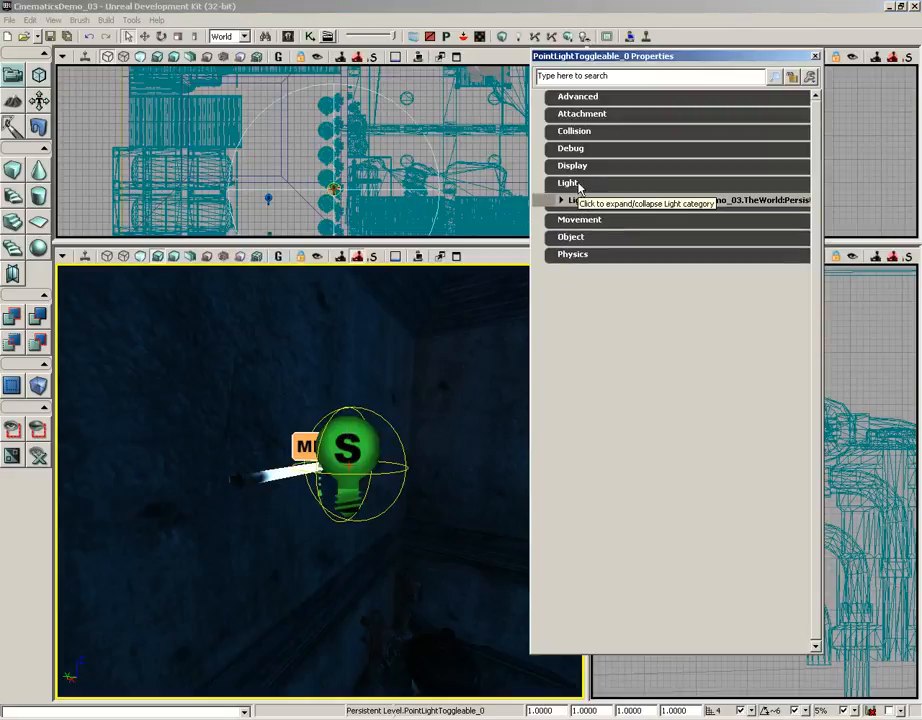
pyautogui.click(576, 200)
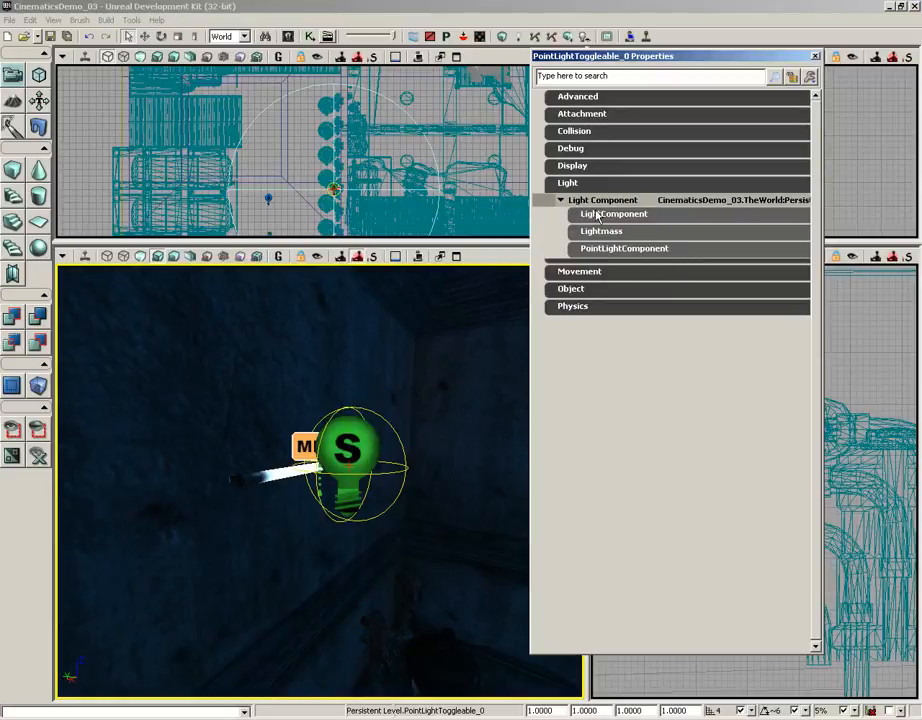
pyautogui.click(597, 215)
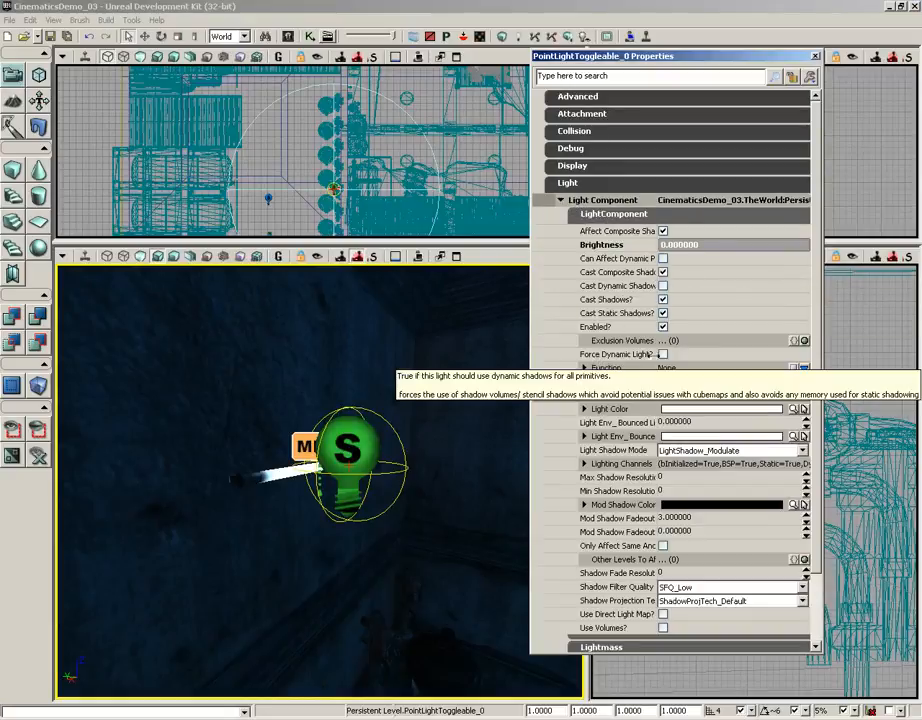
pyautogui.click(663, 355)
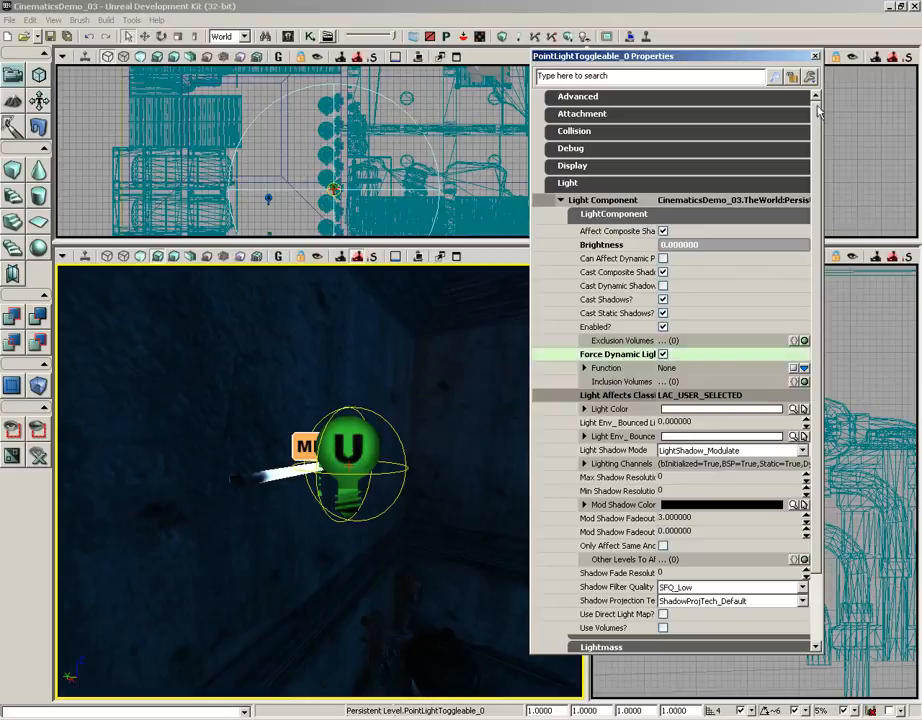
pyautogui.click(815, 57)
# Play the level near the robot, walk around it to inspect its appearance in the game, and end the session
pyautogui.moveTo(485, 395)
pyautogui.mouseDown()
pyautogui.moveTo(477, 472)
pyautogui.moveTo(416, 508)
pyautogui.moveTo(387, 510)
pyautogui.moveTo(350, 605)
pyautogui.moveTo(303, 628)
pyautogui.moveTo(158, 603)
pyautogui.moveTo(185, 453)
pyautogui.moveTo(512, 482)
pyautogui.moveTo(276, 405)
pyautogui.moveTo(268, 360)
pyautogui.moveTo(243, 321)
pyautogui.moveTo(491, 391)
pyautogui.mouseUp()
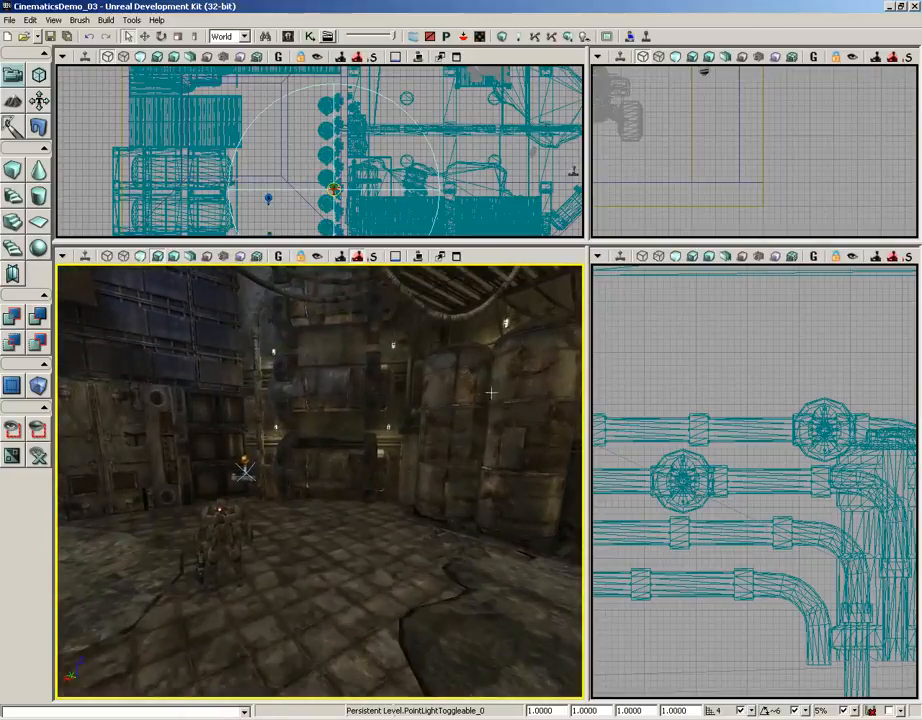
pyautogui.moveTo(358, 424); pyautogui.dragTo(383, 422)
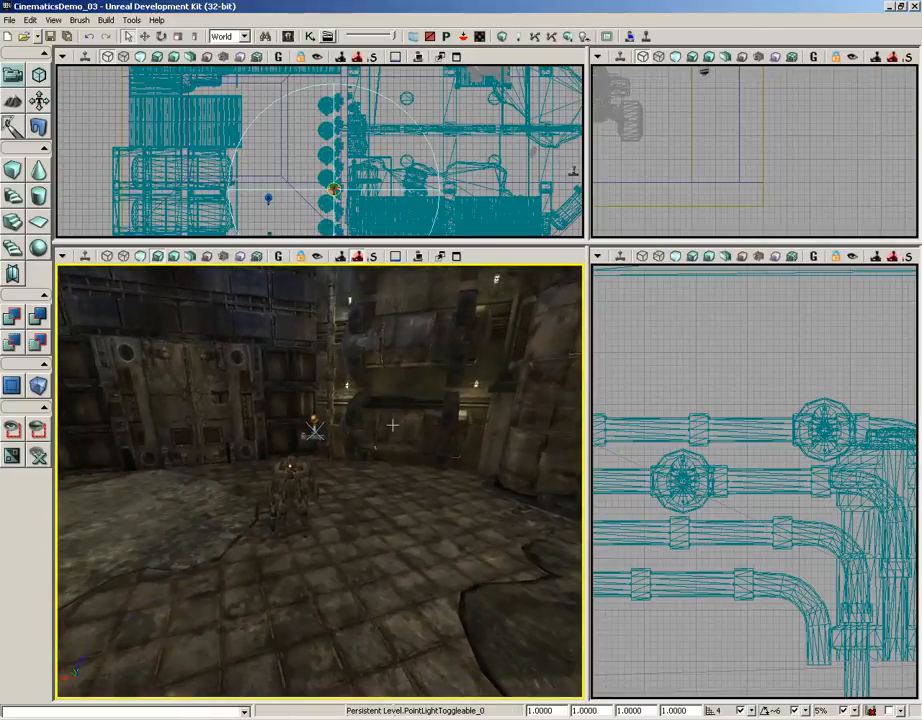
pyautogui.moveTo(391, 496); pyautogui.dragTo(430, 420)
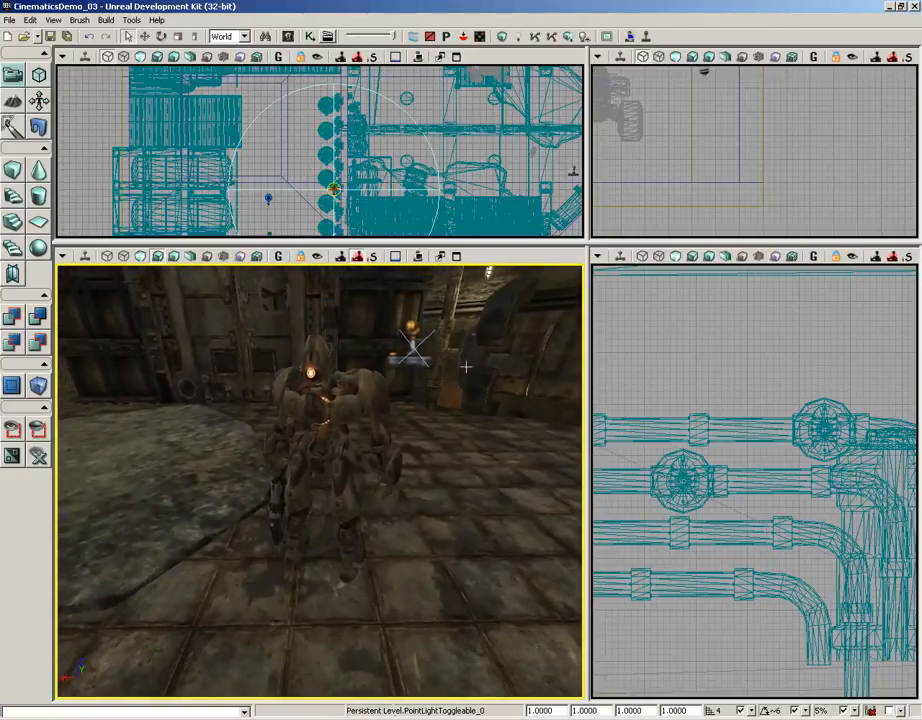
pyautogui.click(646, 36)
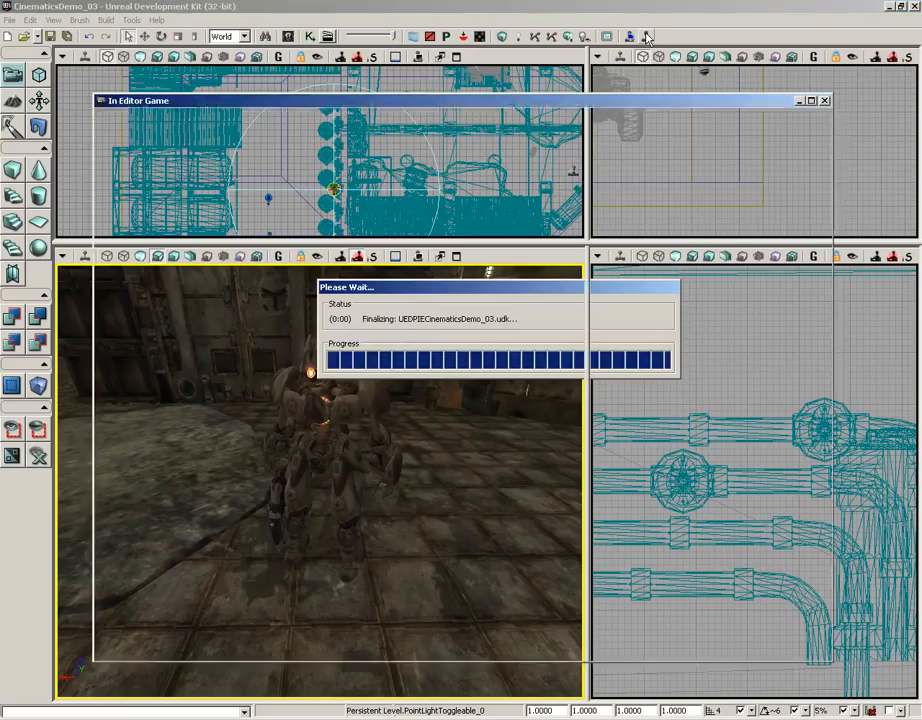
pyautogui.press('w')
pyautogui.press('a')
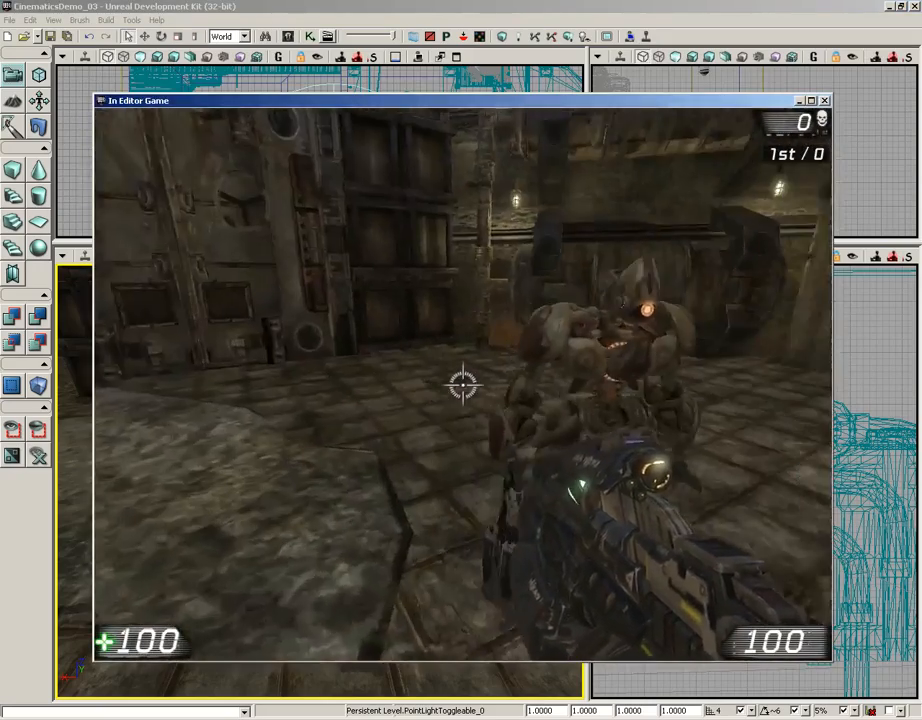
pyautogui.press('d')
pyautogui.press('w')
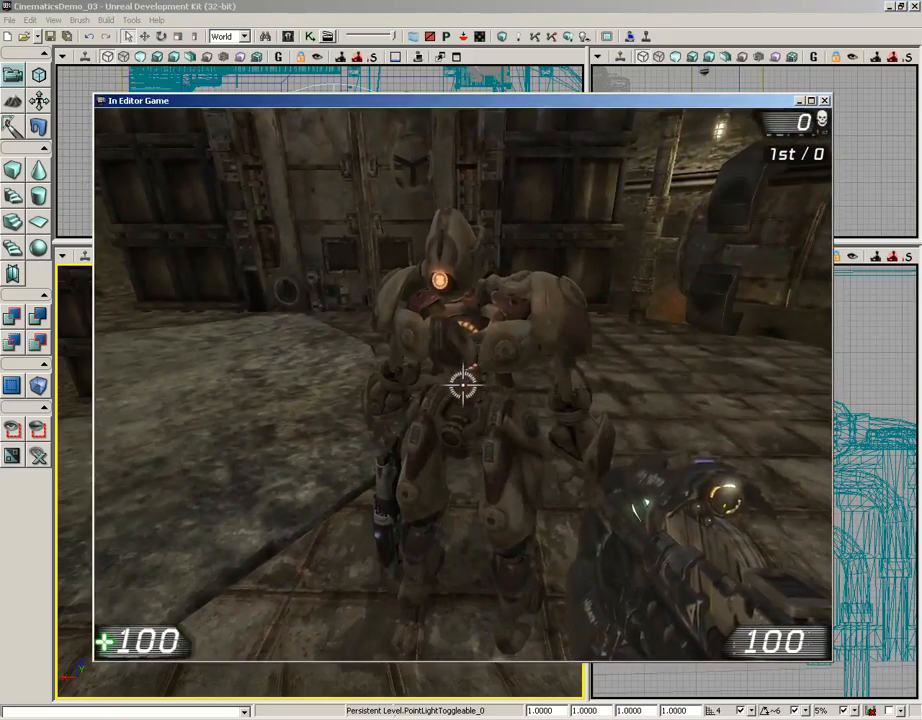
pyautogui.press('Escape')
# Enable the Hidden option in the robot skeletal mesh actor's display properties
pyautogui.click(349, 409)
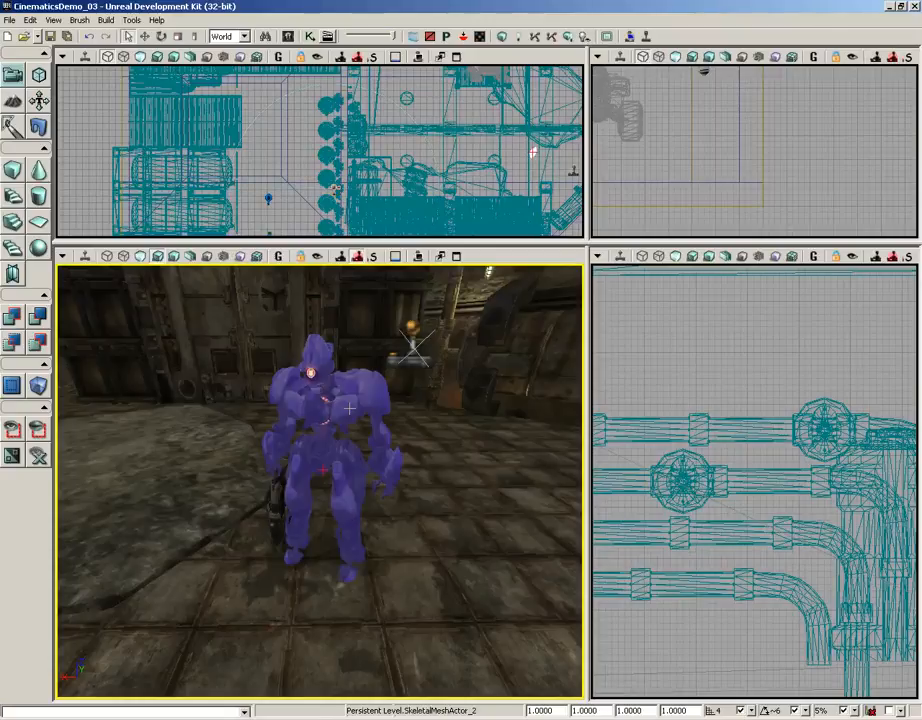
pyautogui.doubleClick(349, 409)
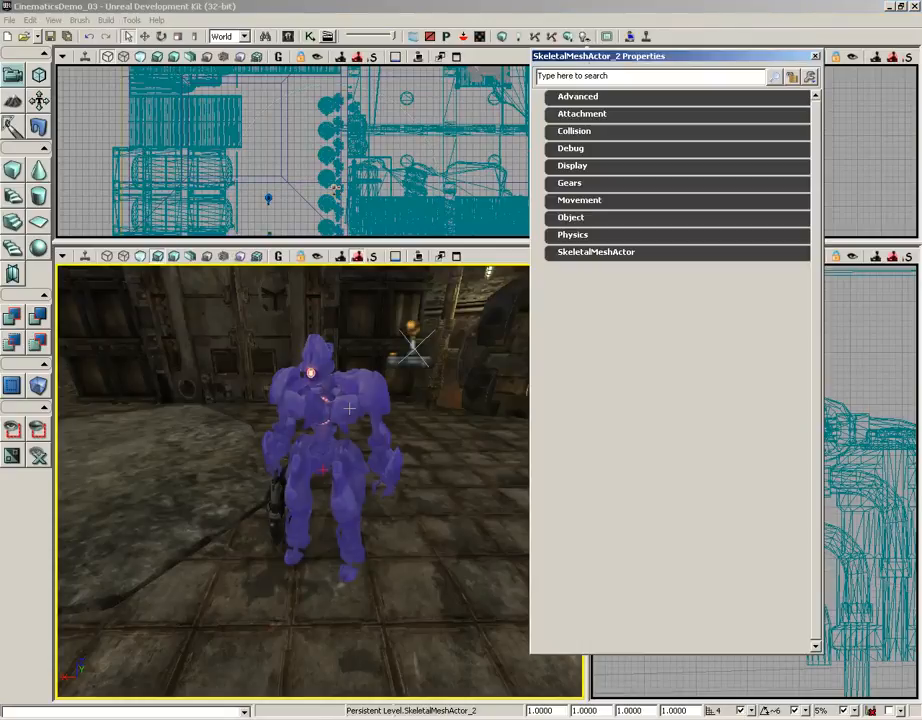
pyautogui.click(563, 166)
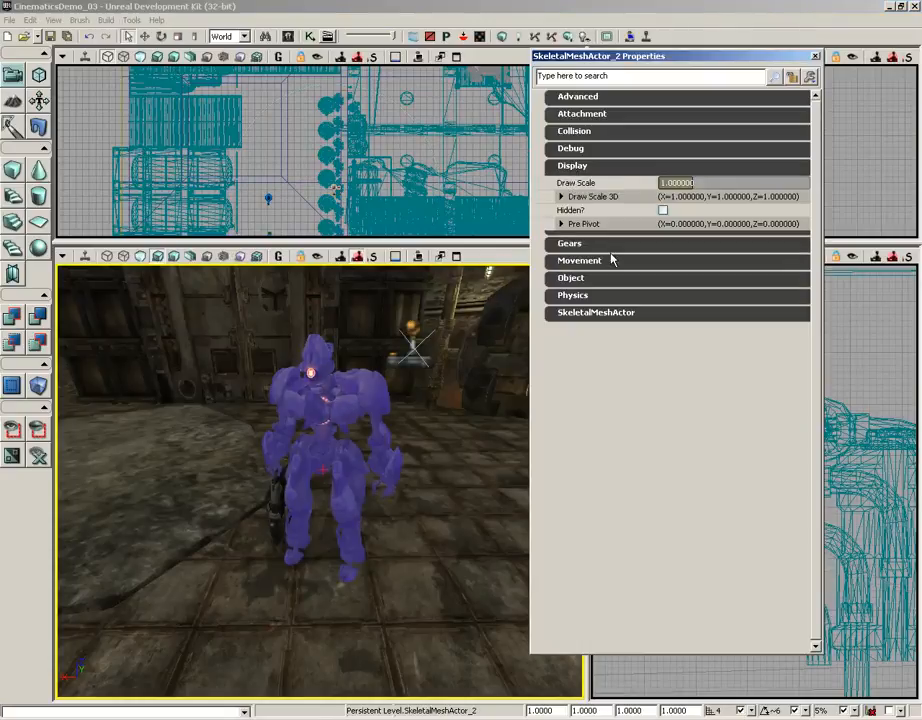
pyautogui.click(663, 210)
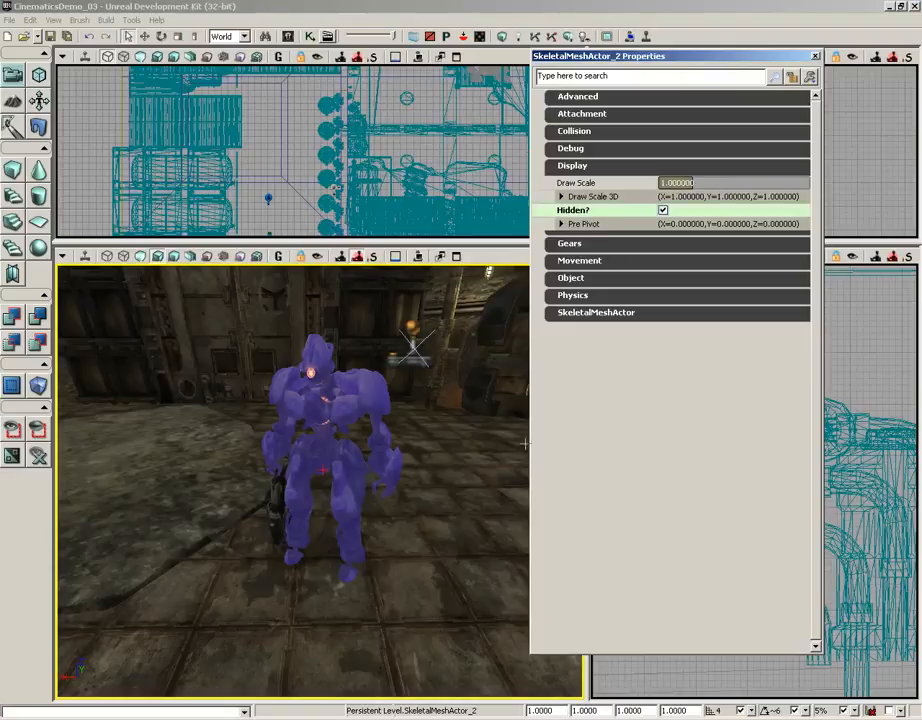
# Mark the robot's weapon skeletal mesh as Hidden as well and close its properties
pyautogui.click(275, 494)
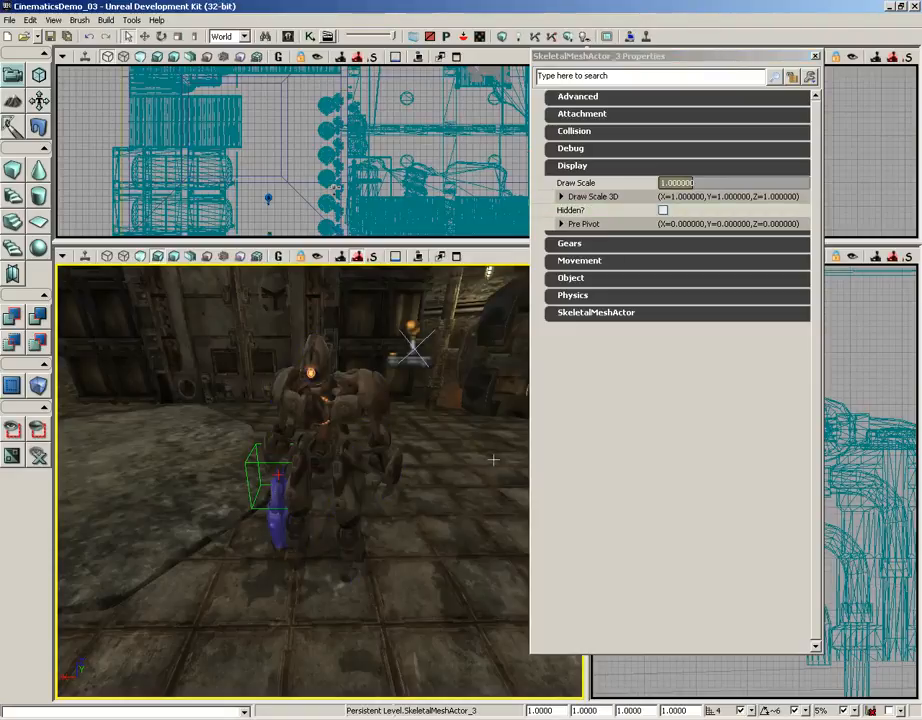
pyautogui.click(663, 211)
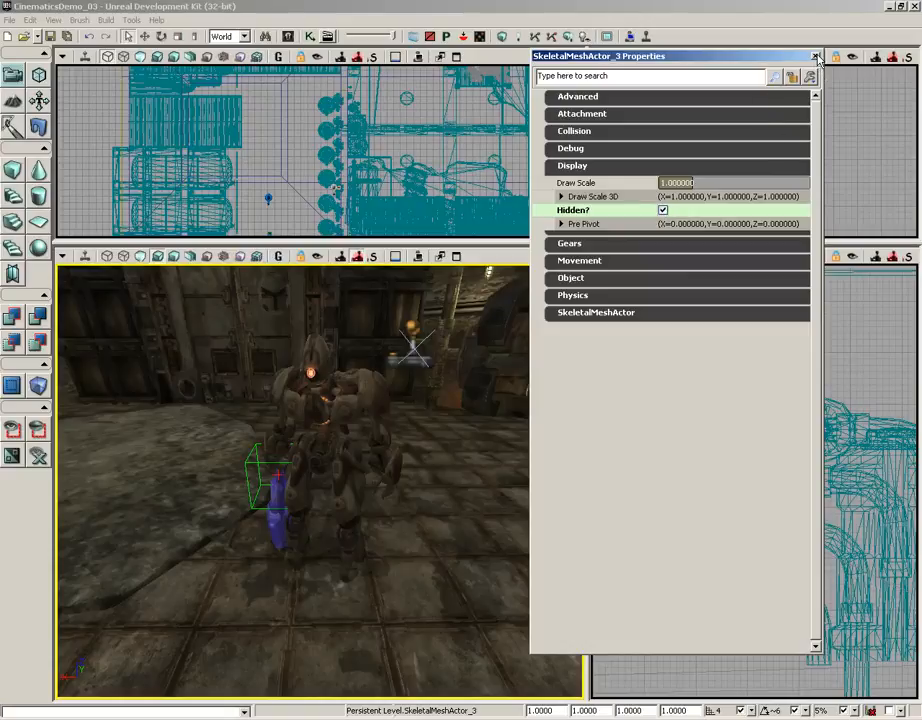
pyautogui.click(816, 57)
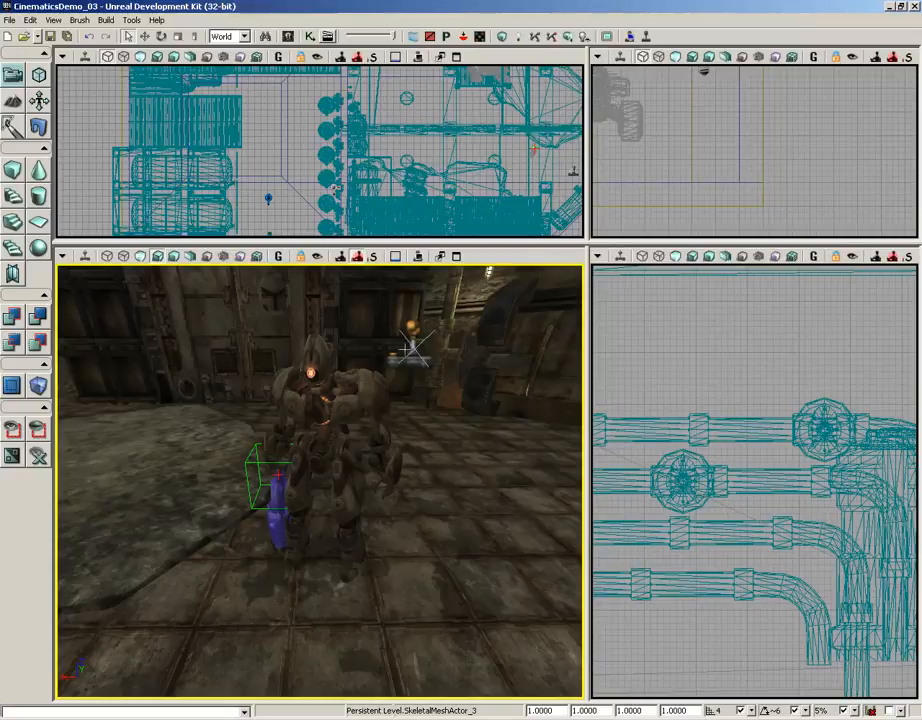
# Open the Matinee sequence from Kismet, clear the Kismet window out of the way, and select the EnemyRobot group
pyautogui.click(310, 36)
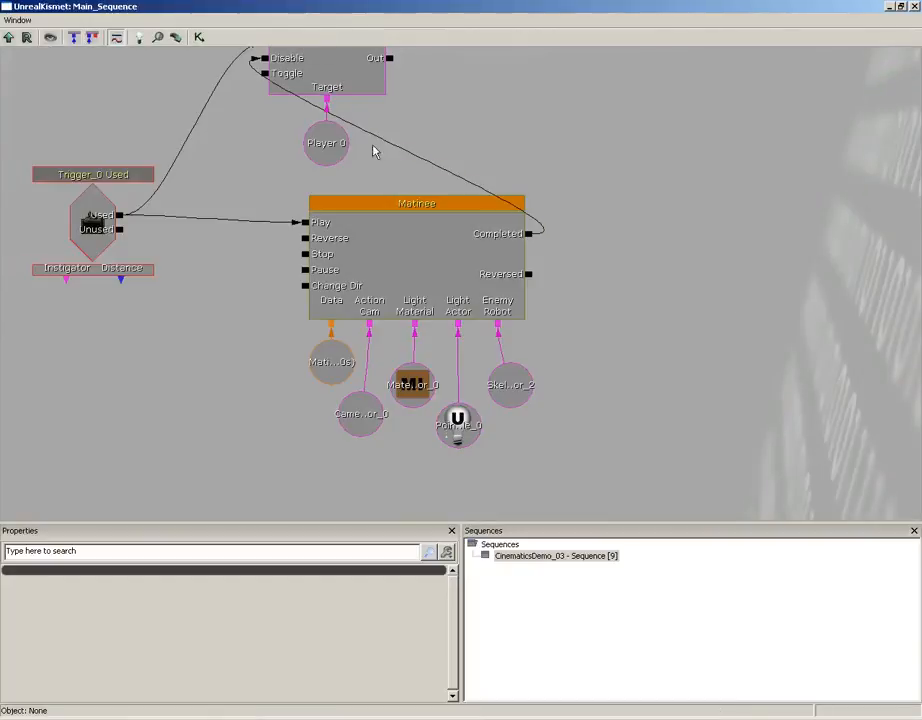
pyautogui.doubleClick(409, 267)
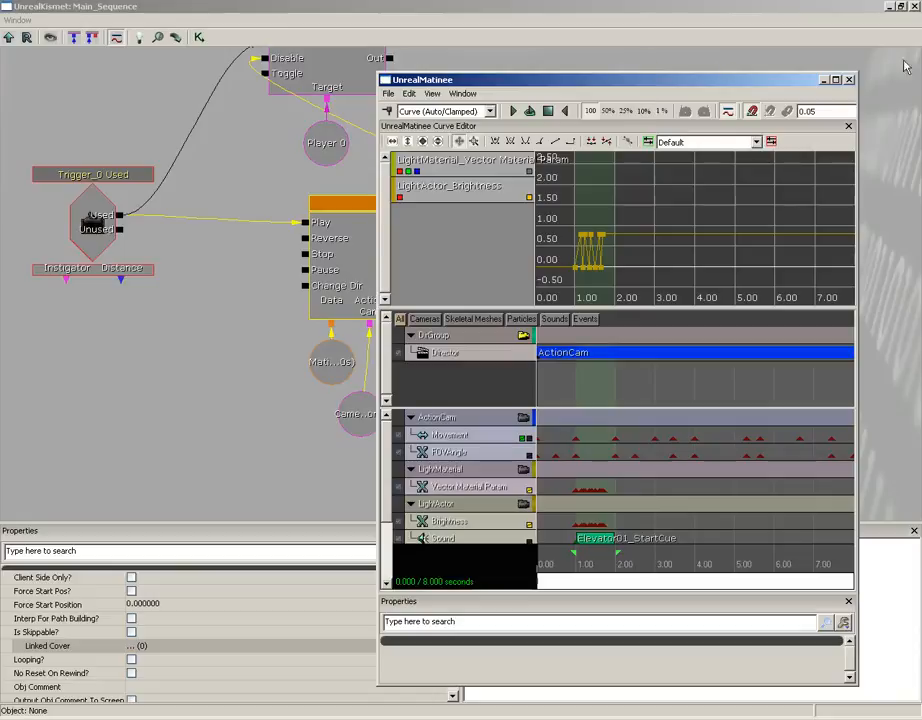
pyautogui.click(892, 6)
pyautogui.moveTo(670, 85); pyautogui.dragTo(679, 27)
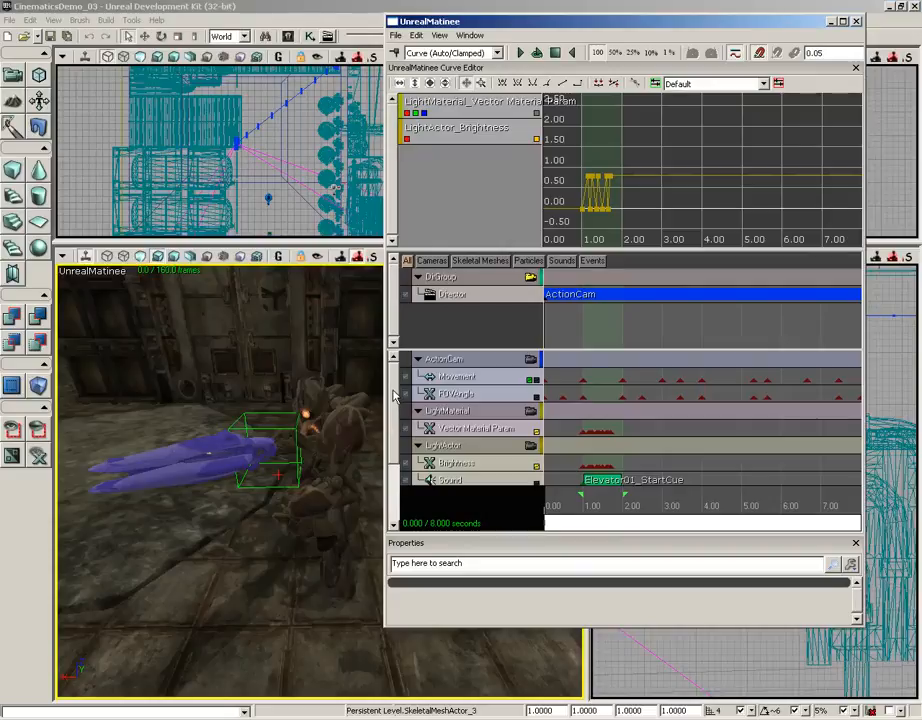
pyautogui.scroll(-3, 394, 430)
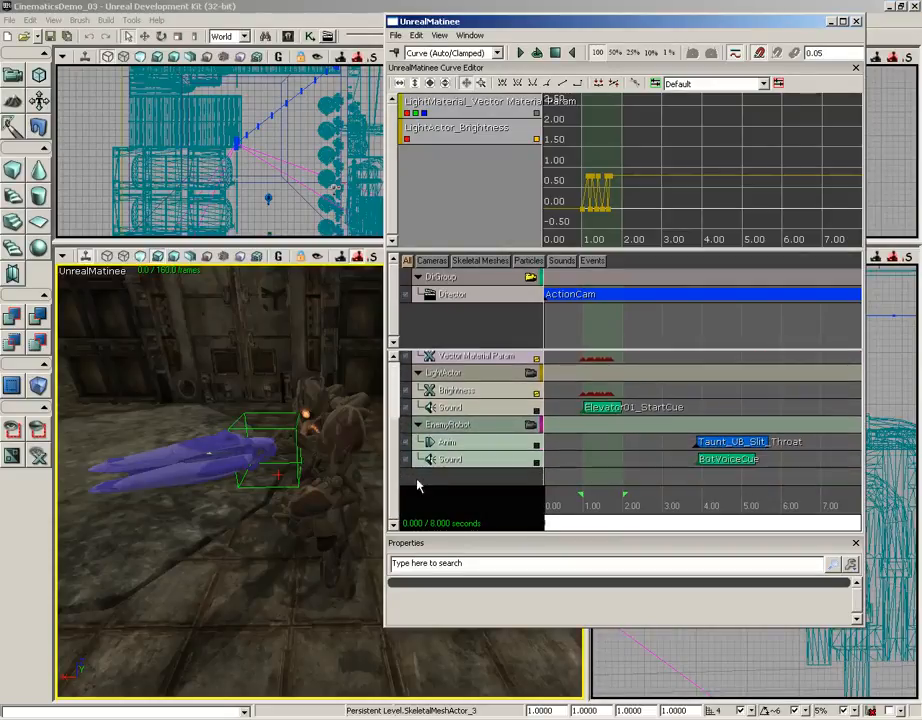
pyautogui.click(450, 426)
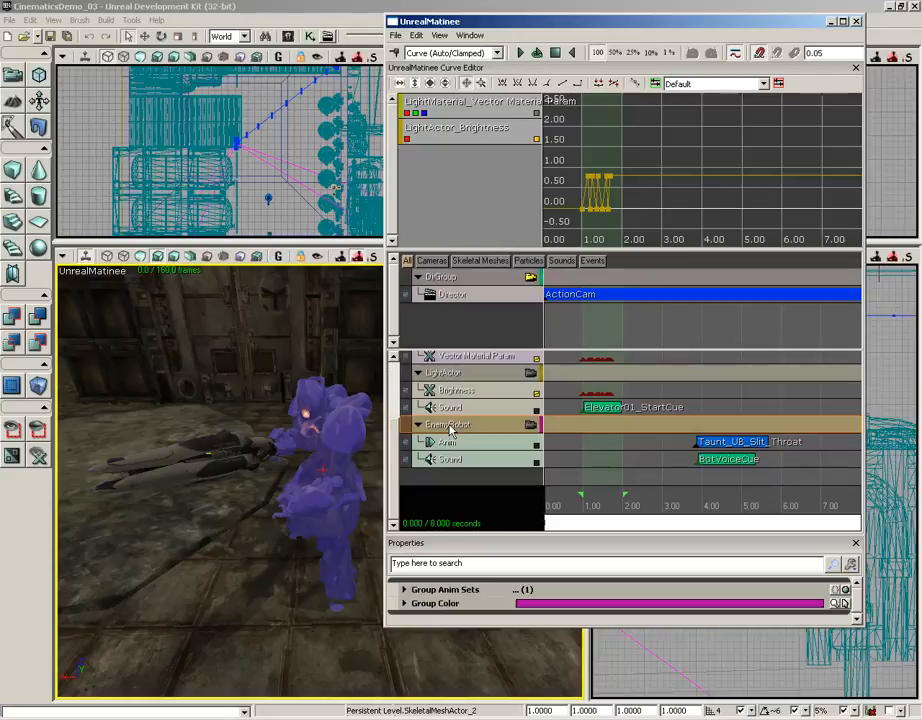
# Add an event track to the EnemyRobot group and place an event key named ShowRobot at 0 seconds
pyautogui.rightClick(451, 430)
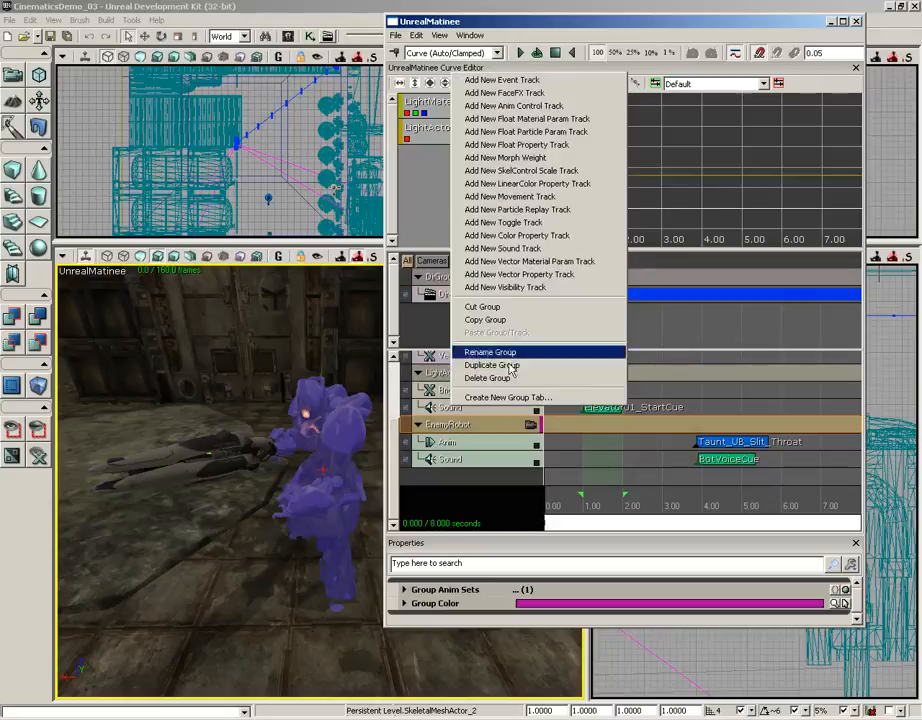
pyautogui.click(548, 84)
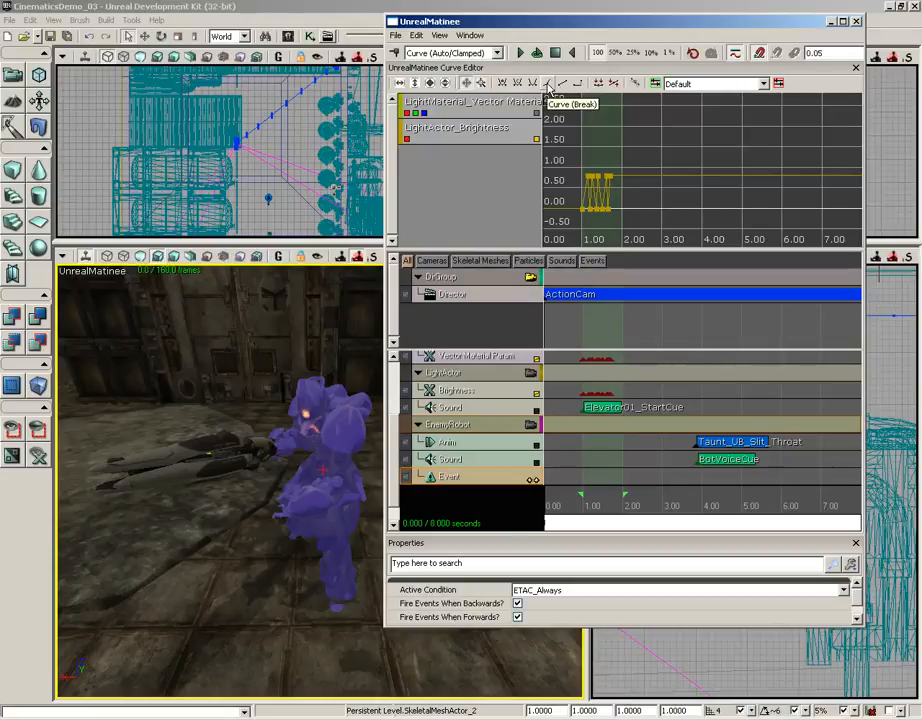
pyautogui.click(555, 512)
pyautogui.moveTo(553, 505); pyautogui.dragTo(539, 504)
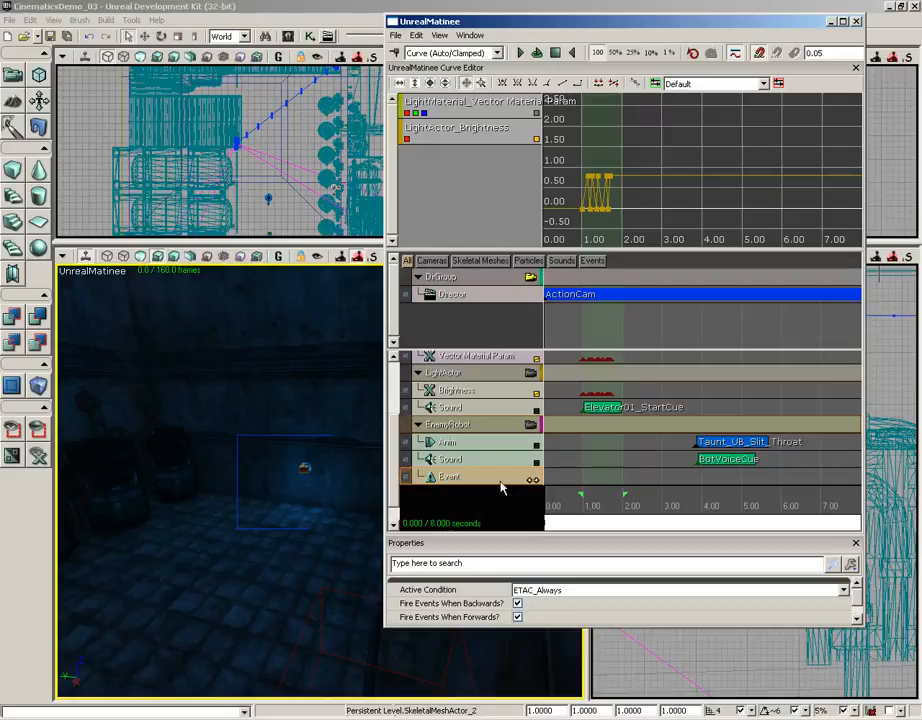
pyautogui.press('Return')
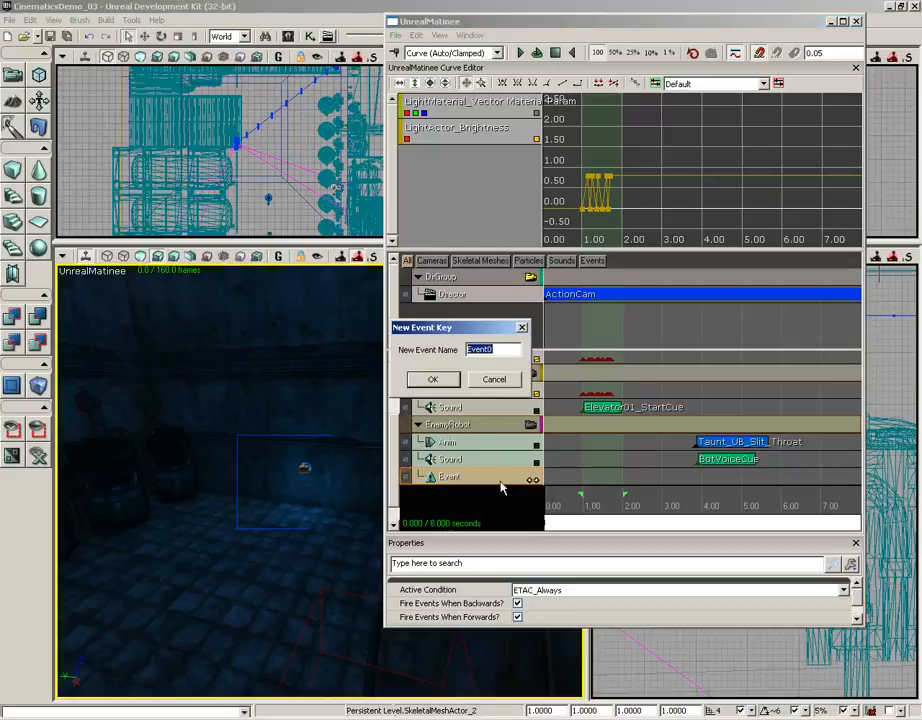
pyautogui.write('ShowRobot')
pyautogui.click(440, 379)
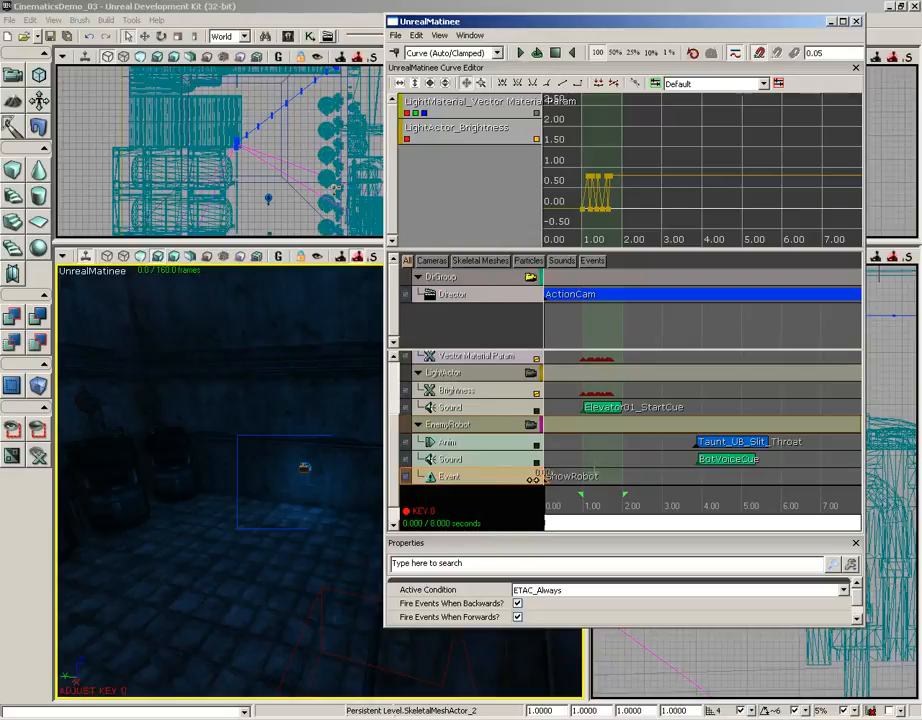
# Move the Matinee window aside and open Kismet to view the Matinee node's event output
pyautogui.moveTo(584, 455)
pyautogui.mouseDown()
pyautogui.moveTo(621, 454)
pyautogui.moveTo(589, 453)
pyautogui.mouseUp()
pyautogui.moveTo(490, 22); pyautogui.dragTo(598, 67)
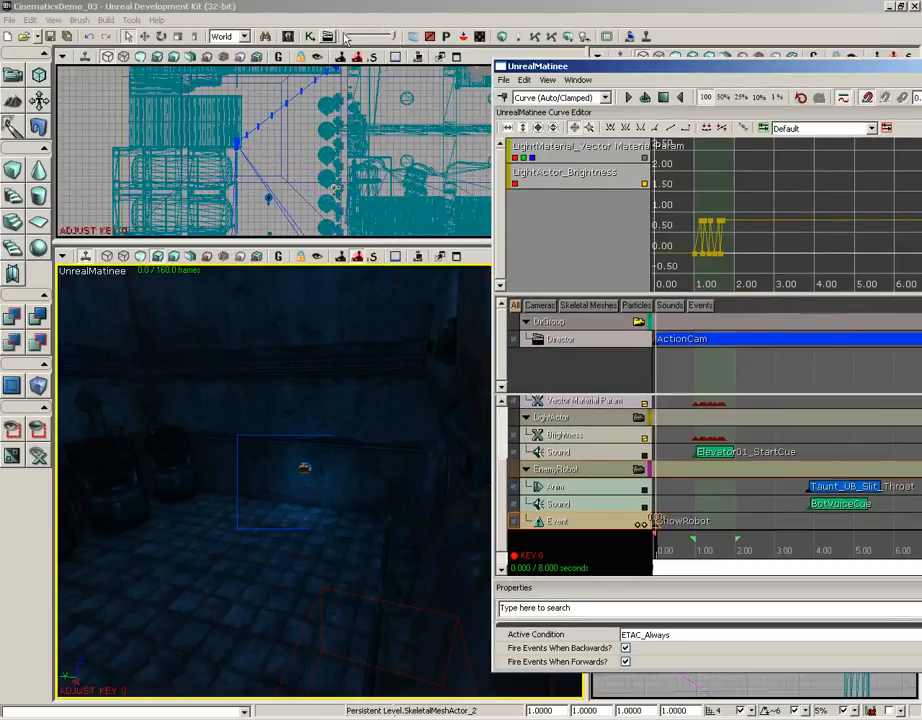
pyautogui.click(311, 41)
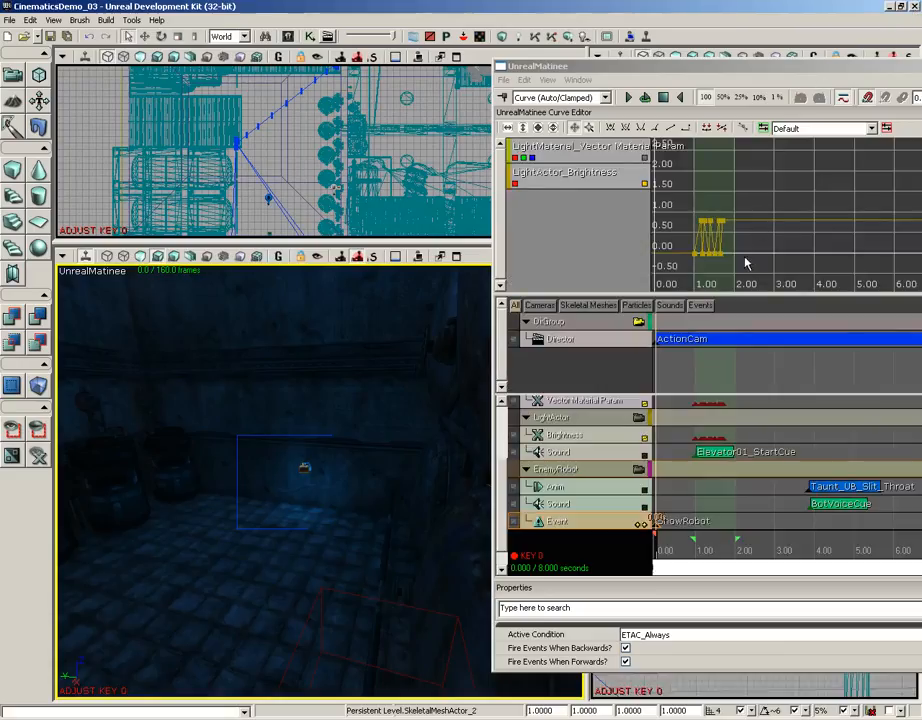
# Add a second event key named DestroySpawn to the EnemyRobot event track at the sequence's end, 8 seconds
pyautogui.moveTo(748, 71); pyautogui.dragTo(631, 56)
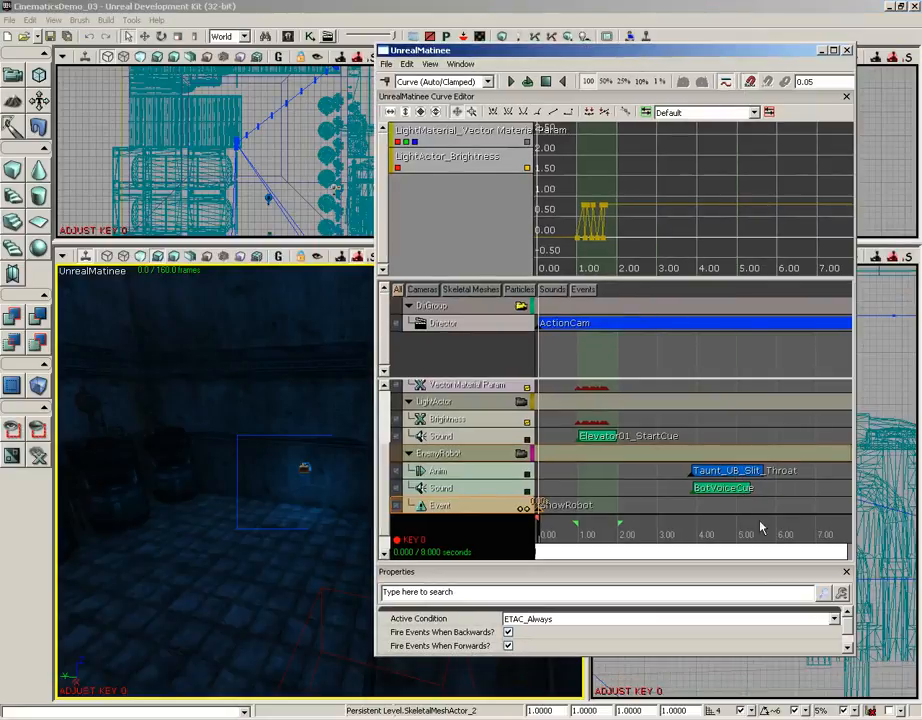
pyautogui.moveTo(774, 501); pyautogui.dragTo(702, 529)
pyautogui.moveTo(614, 528); pyautogui.dragTo(773, 528)
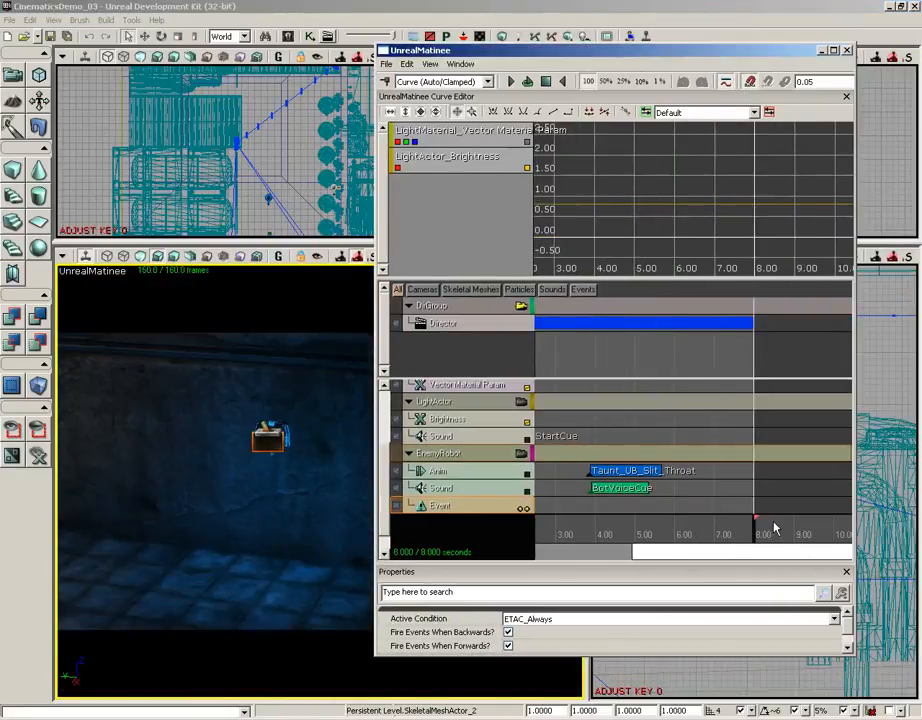
pyautogui.press('Return')
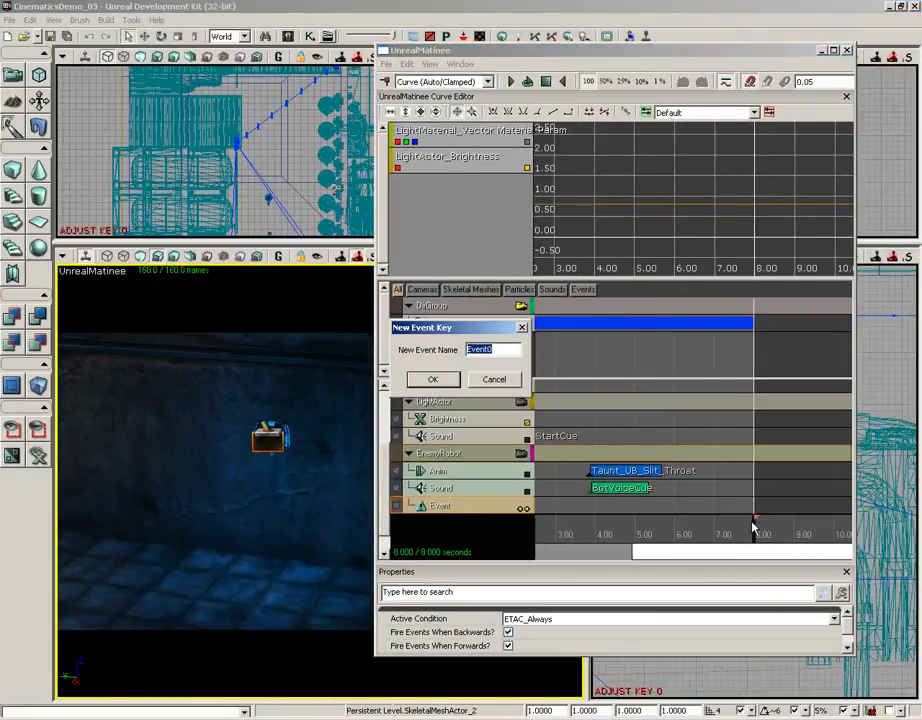
pyautogui.write('H')
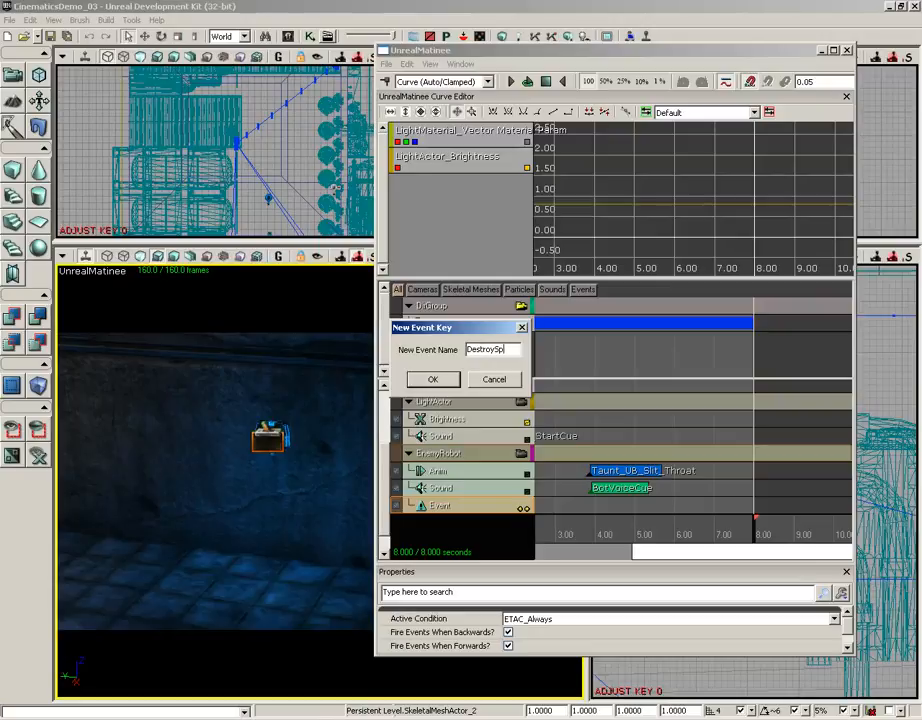
pyautogui.press('Return')
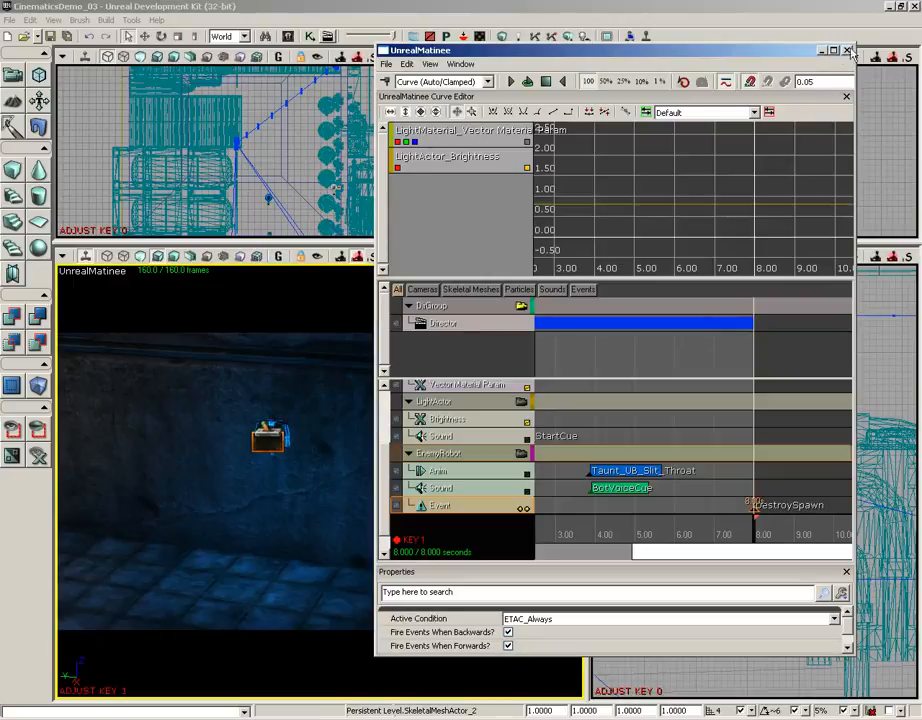
# Check the Matinee node's event outputs in Kismet, and close both the Kismet and Matinee windows
pyautogui.click(309, 36)
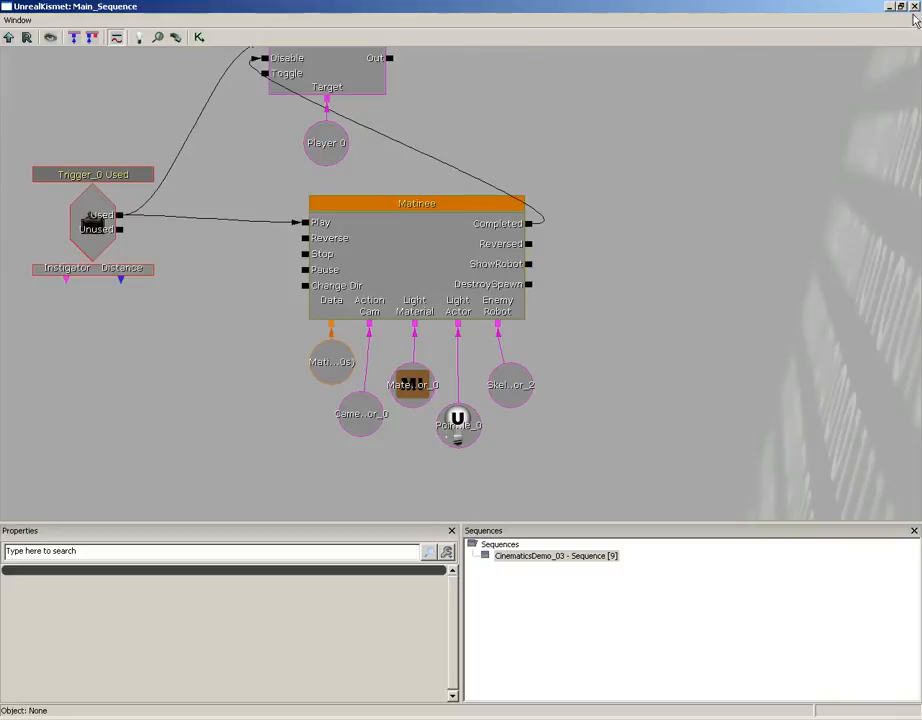
pyautogui.click(913, 7)
pyautogui.click(847, 49)
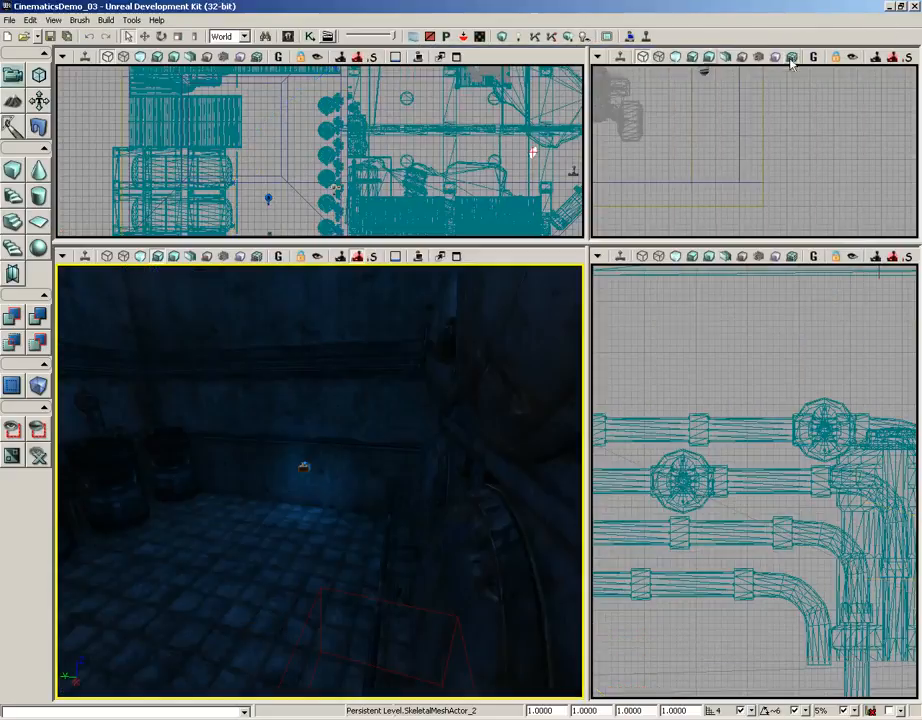
# Play the level to check the hidden robot's spot in the game, and end the session
pyautogui.click(648, 37)
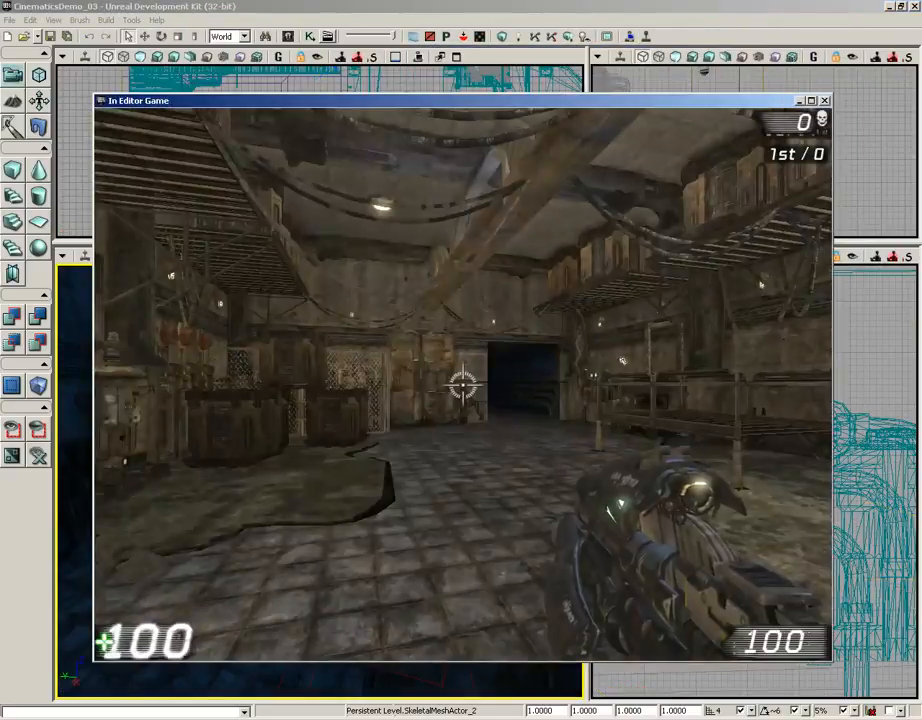
pyautogui.press('w')
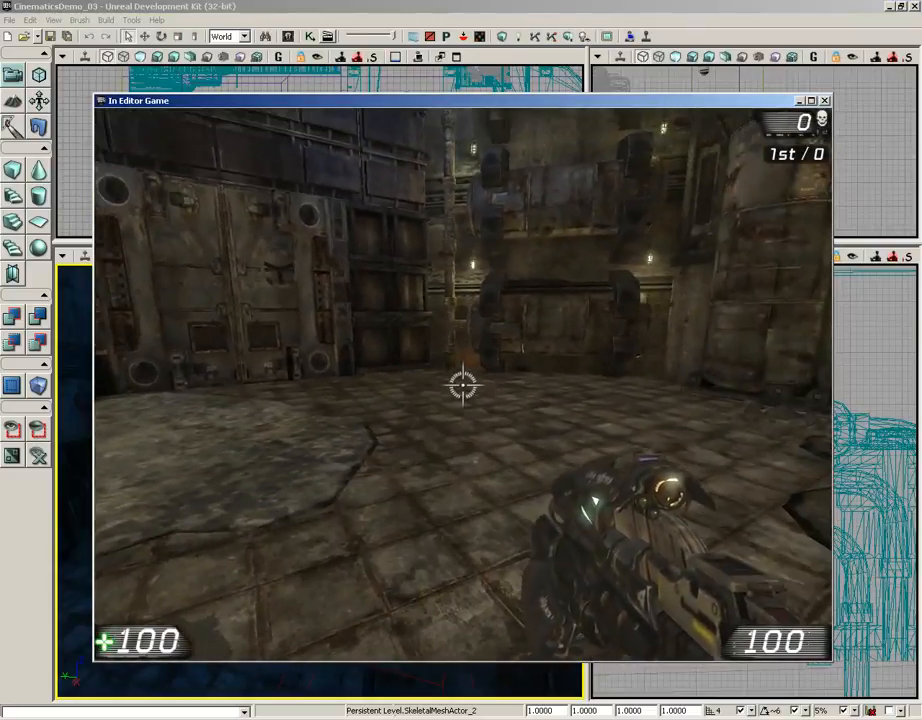
pyautogui.press('Escape')
# Add a Toggle Hidden action in Kismet and place it beside the Matinee node's event outputs
pyautogui.moveTo(360, 405); pyautogui.dragTo(230, 310)
pyautogui.moveTo(400, 560); pyautogui.dragTo(426, 454)
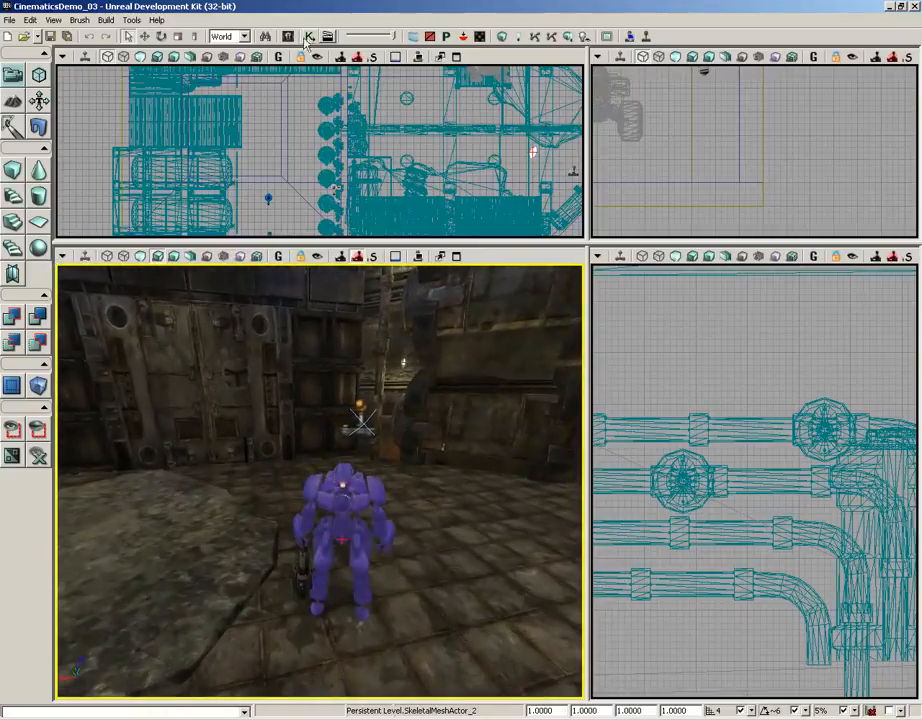
pyautogui.click(309, 36)
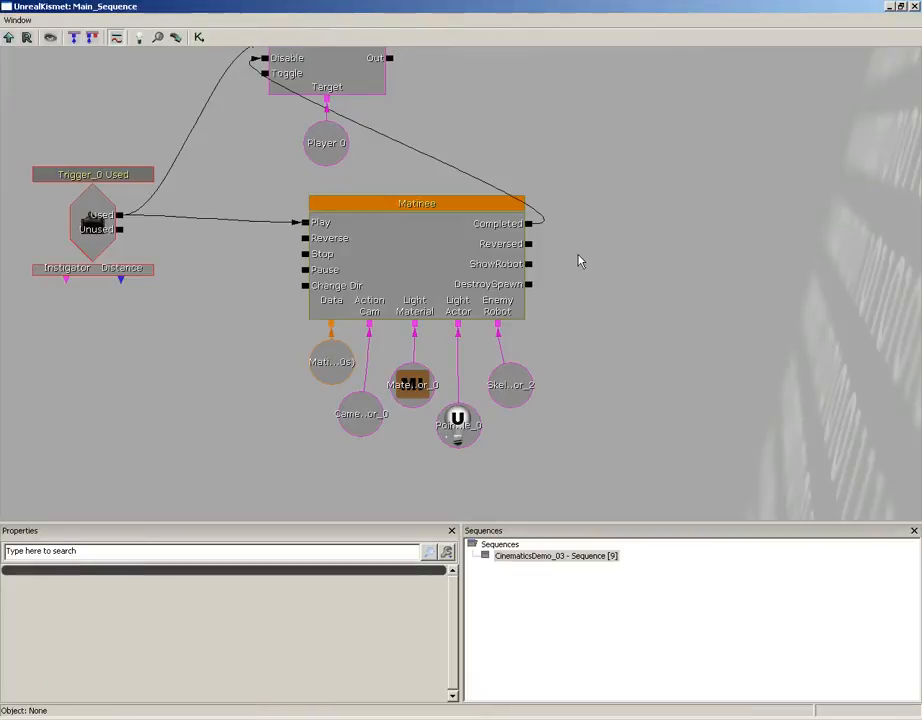
pyautogui.rightClick(580, 261)
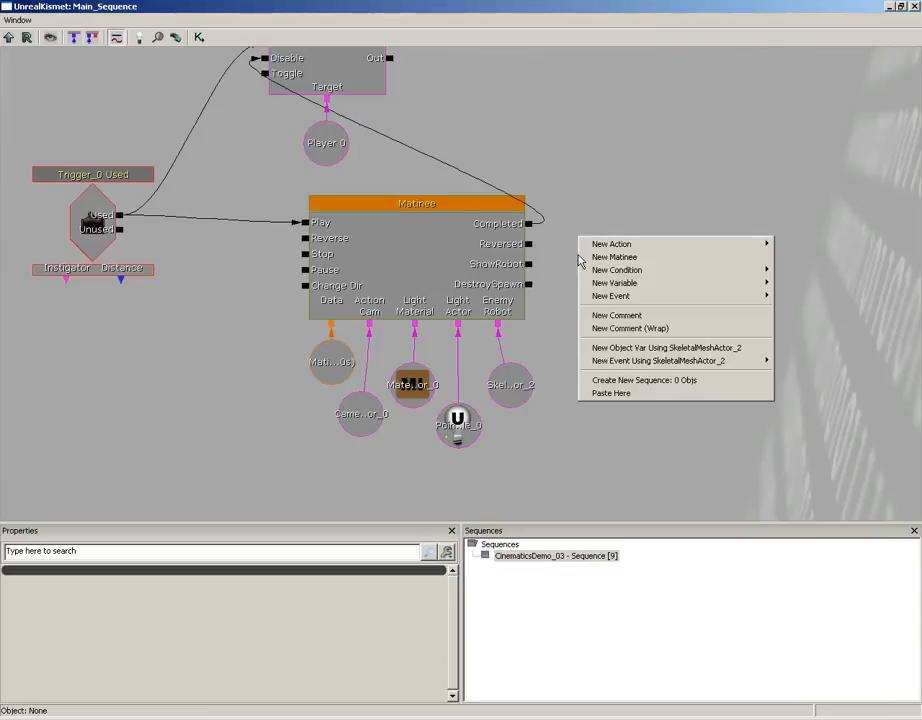
pyautogui.moveTo(612, 244)
pyautogui.moveTo(838, 545)
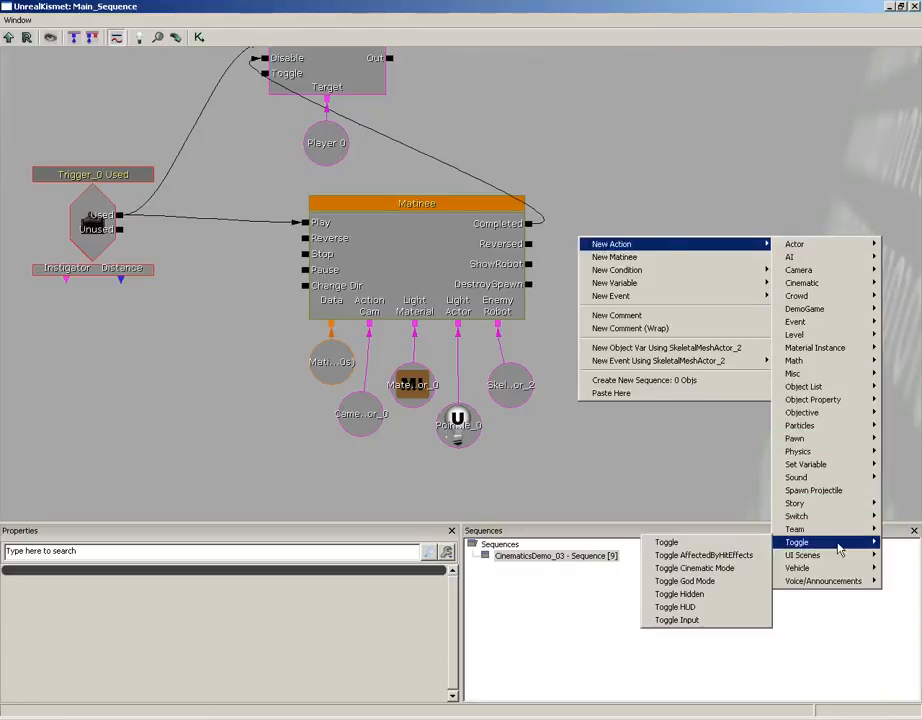
pyautogui.click(680, 594)
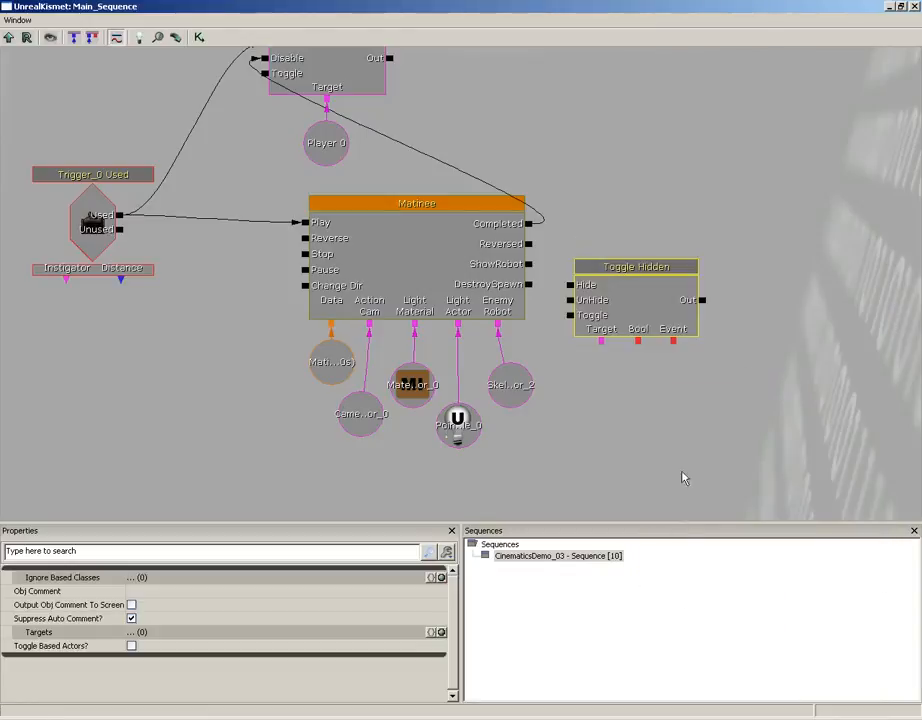
pyautogui.keyDown('ctrl'); pyautogui.moveTo(607, 308); pyautogui.dragTo(668, 272); pyautogui.keyUp('ctrl')
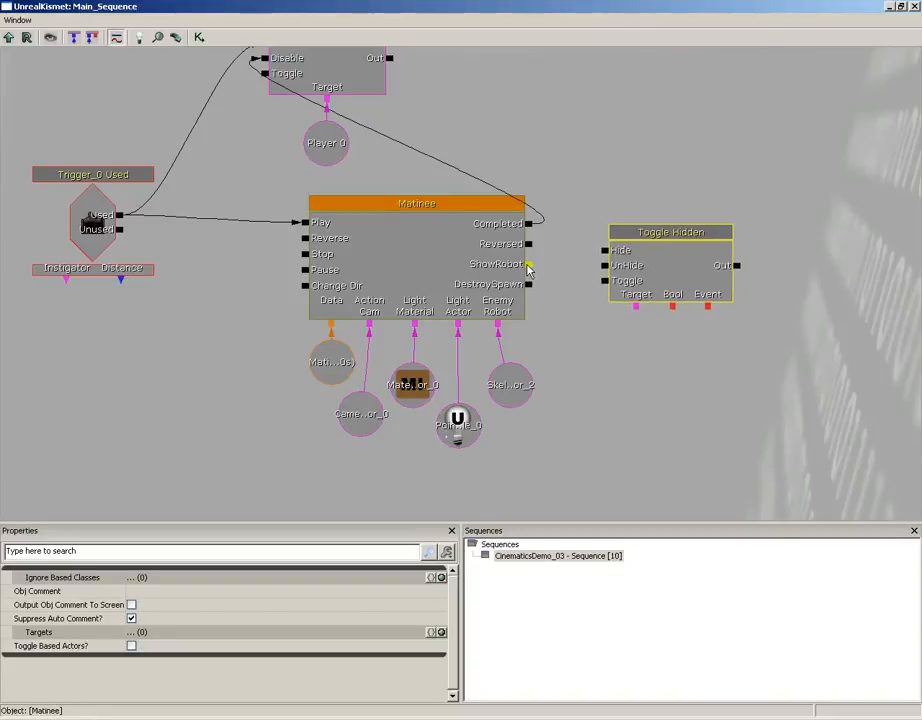
# Connect ShowRobot to the Toggle Hidden action's UnHide input, link its Target to the SkeletalMeshActor_2 variable, and close Kismet
pyautogui.moveTo(528, 264); pyautogui.dragTo(604, 265)
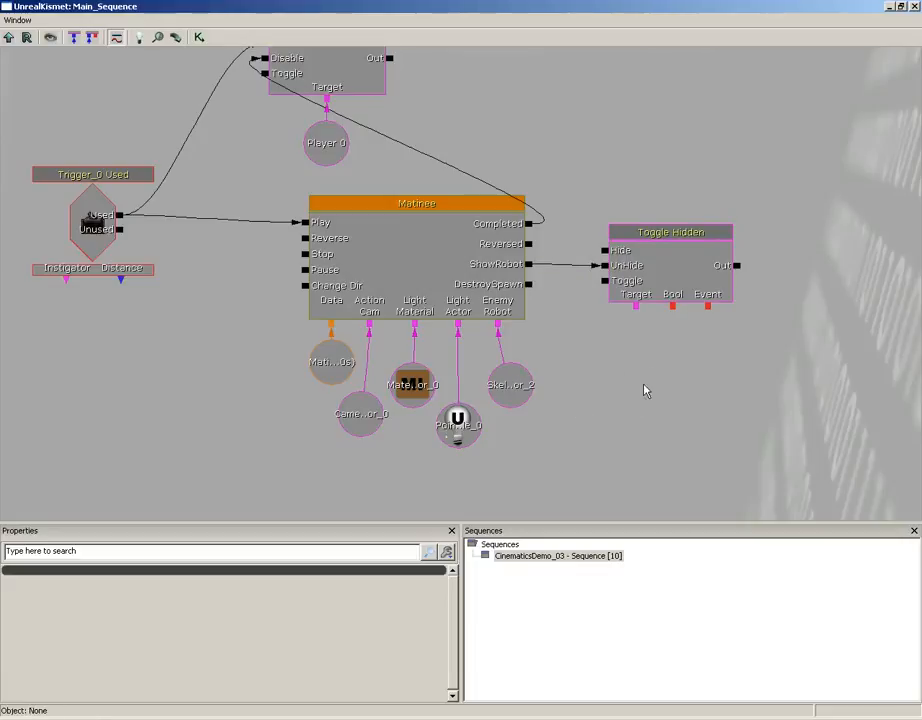
pyautogui.moveTo(637, 312); pyautogui.dragTo(520, 385)
pyautogui.click(516, 392)
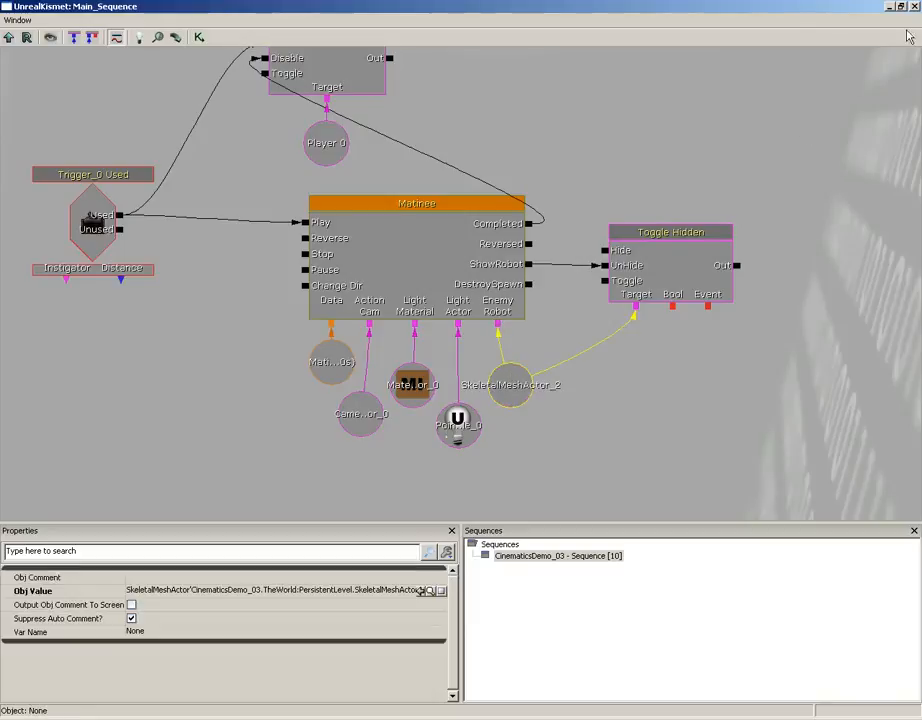
pyautogui.click(914, 7)
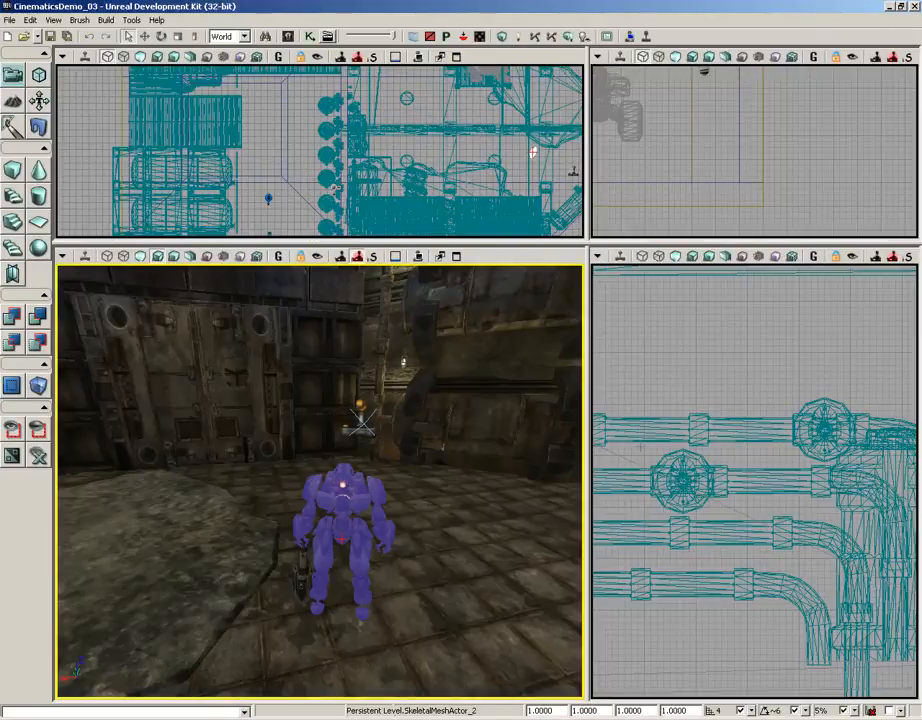
# Play the level from the floor near the robot, go to the trigger in the dark room, and activate the cinematic
pyautogui.rightClick(462, 540)
pyautogui.click(490, 526)
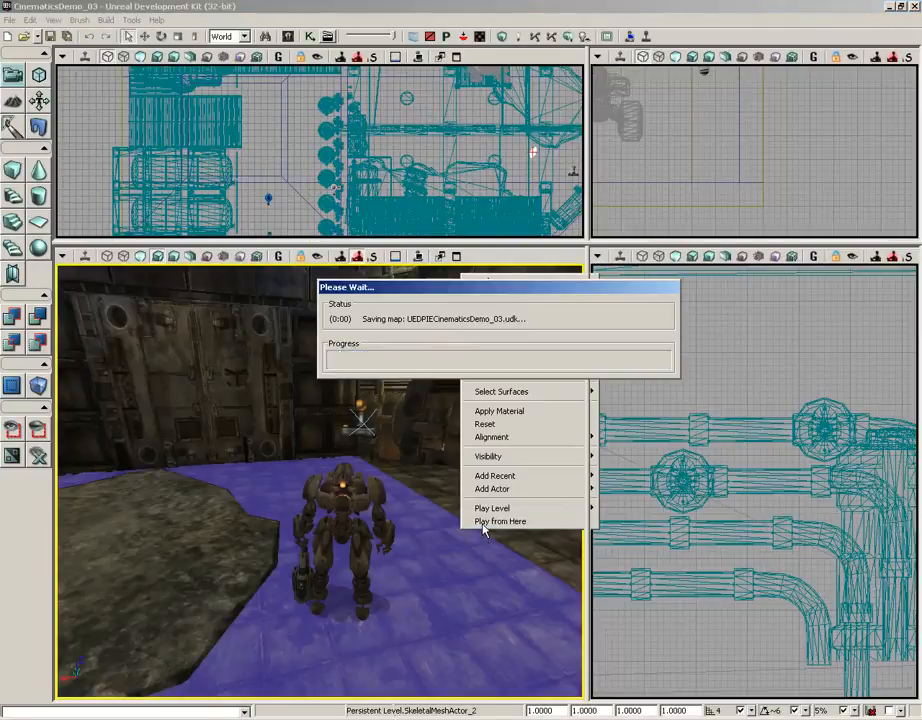
pyautogui.press('w')
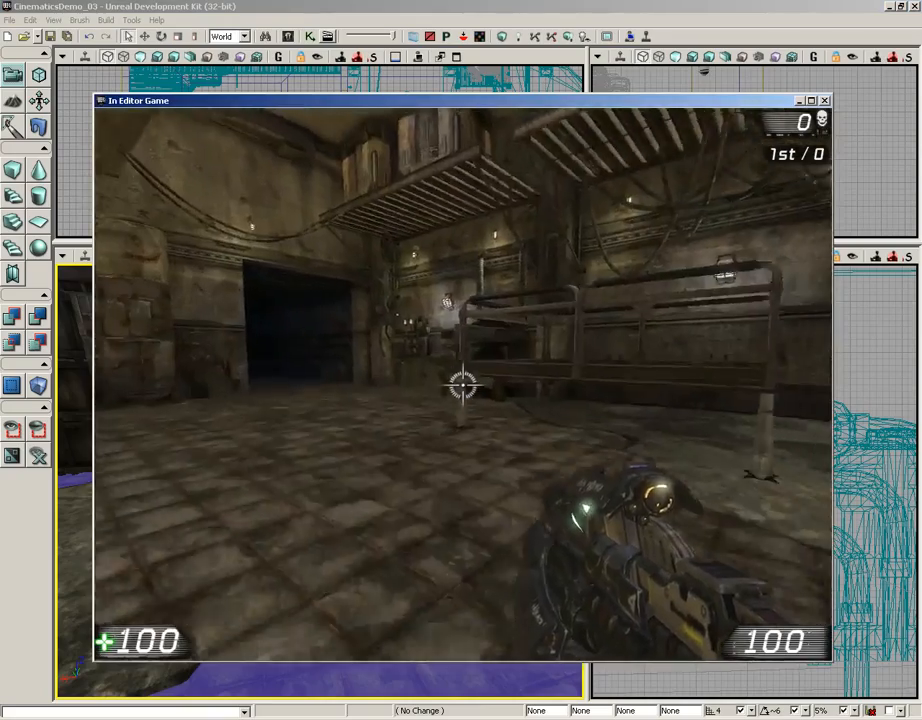
pyautogui.press('w')
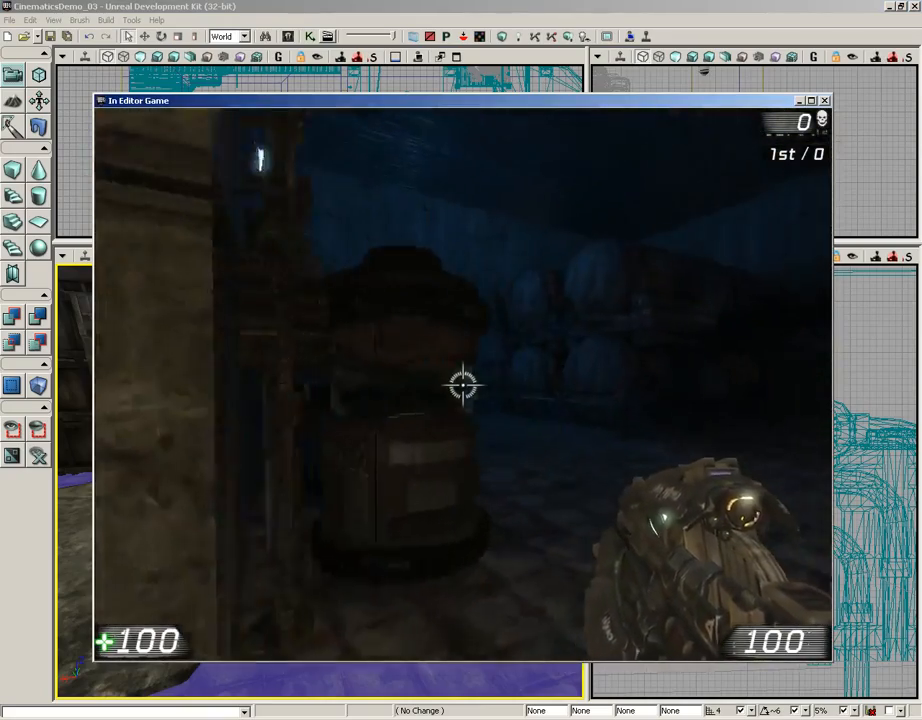
pyautogui.press('w')
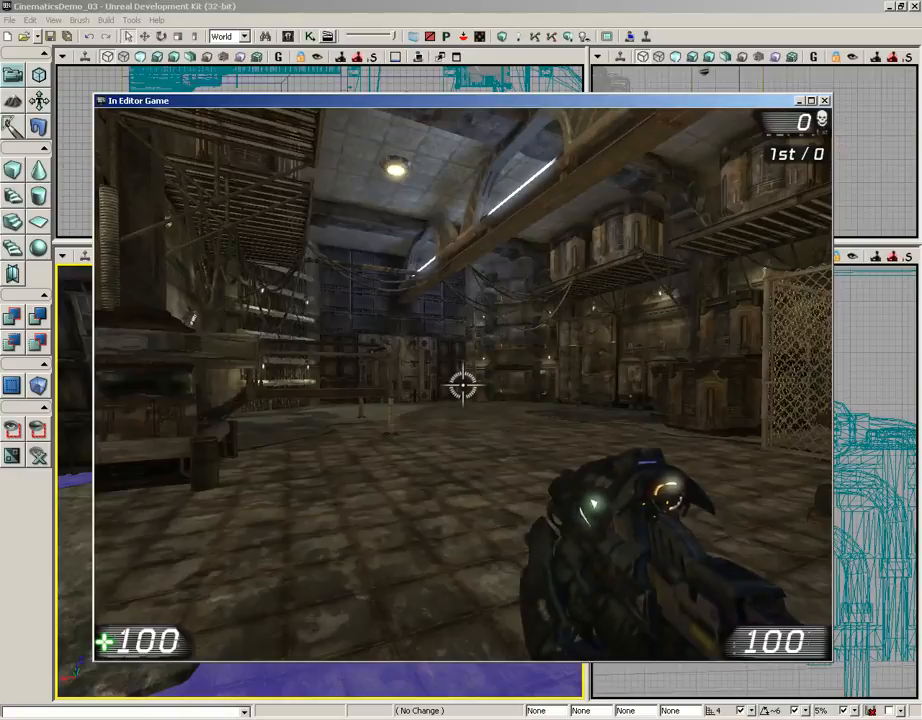
pyautogui.click(462, 385)
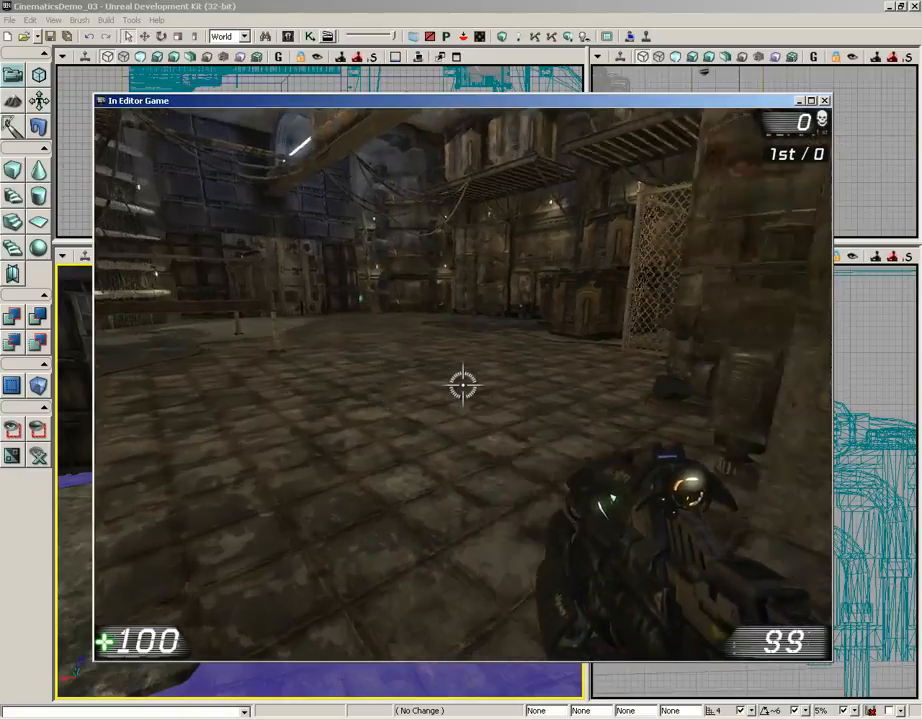
pyautogui.press('w')
pyautogui.press('w')
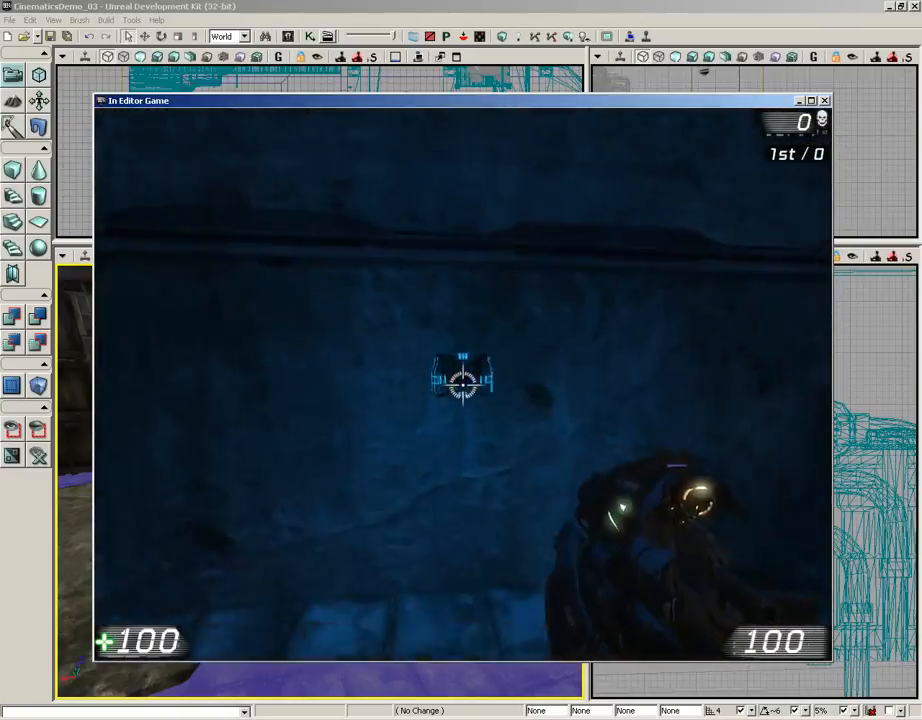
pyautogui.press('e')
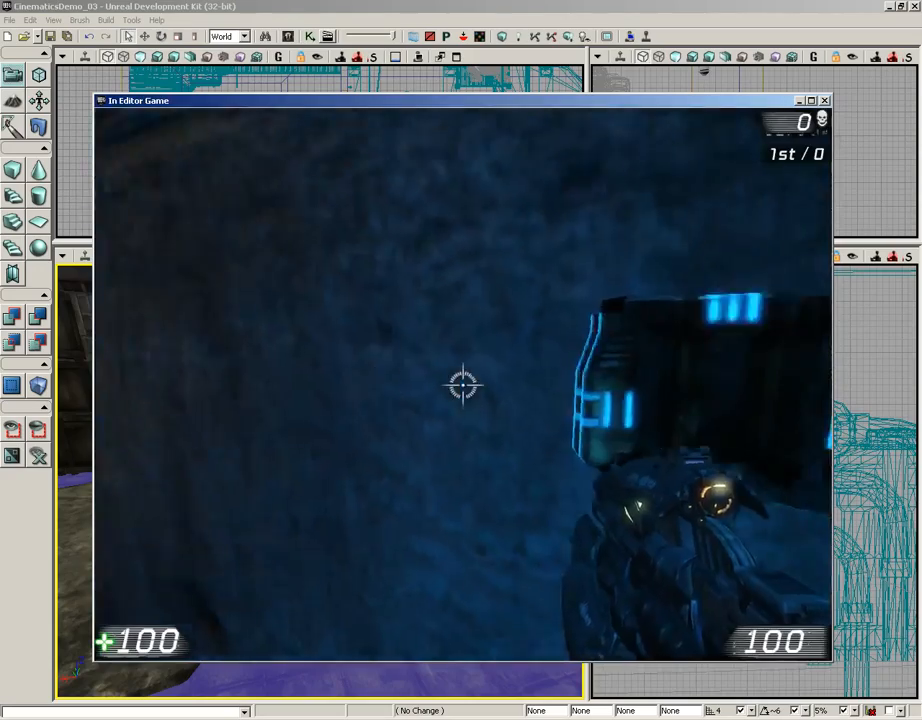
# Return to the robot's spot in the running game, inspect the robot up close from several sides, and end the session
pyautogui.press('w')
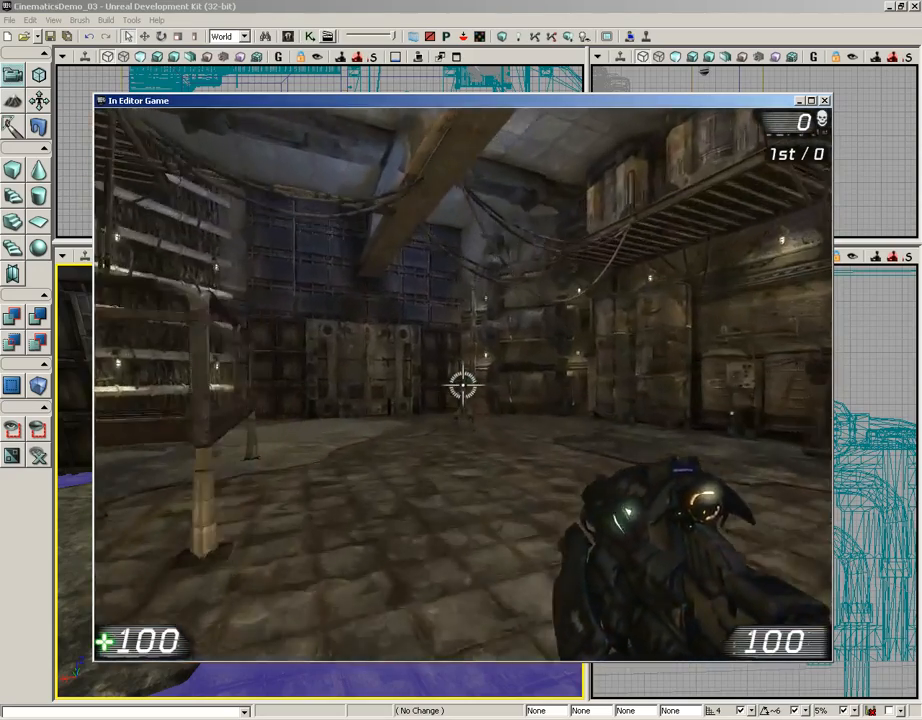
pyautogui.click(462, 385)
pyautogui.press('w')
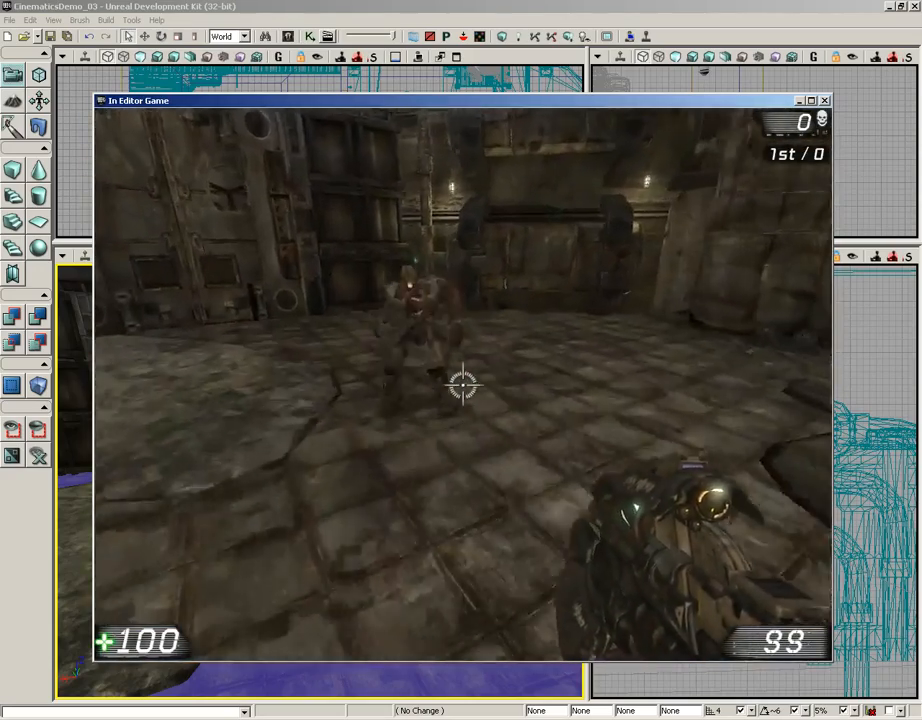
pyautogui.press('d')
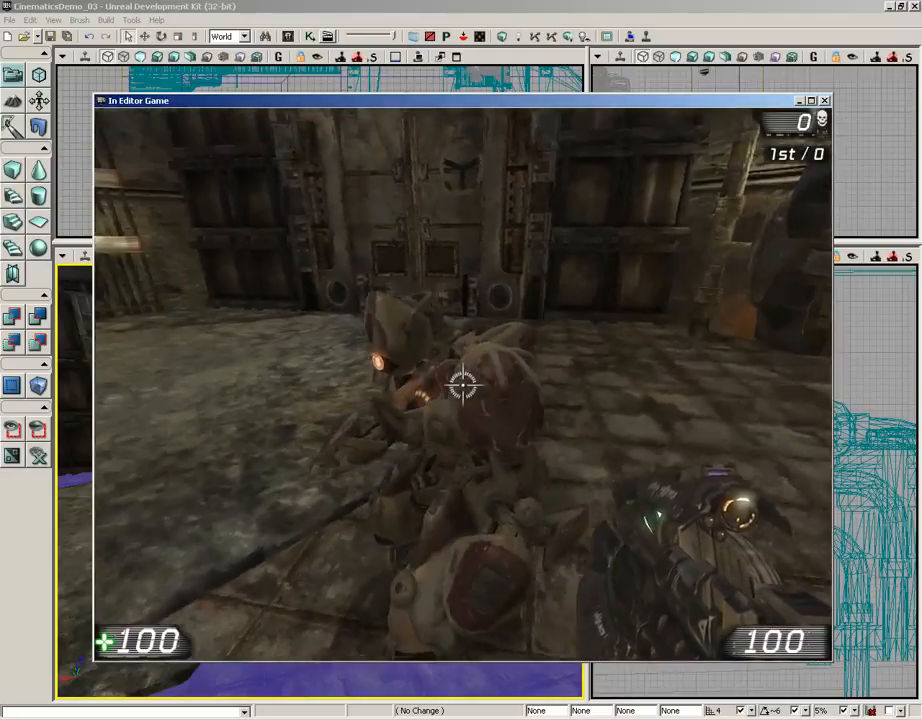
pyautogui.press('s')
pyautogui.press('a')
pyautogui.press('w')
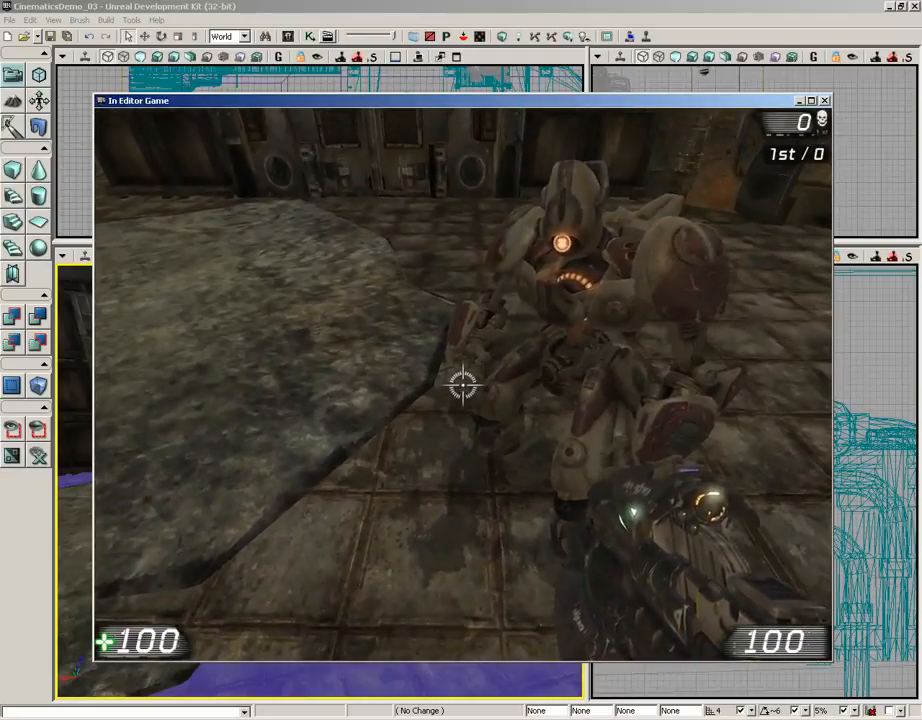
pyautogui.press('Escape')
# Play the level again from the floor near the robot, activate the trigger in the dark room, watch the cinematic, and end the session
pyautogui.rightClick(434, 616)
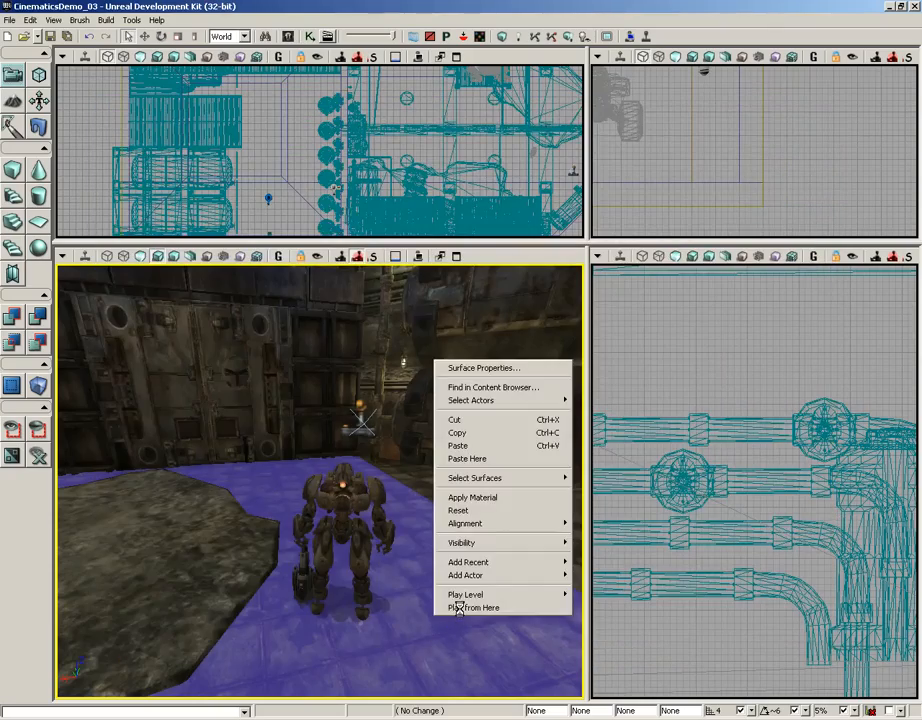
pyautogui.click(458, 608)
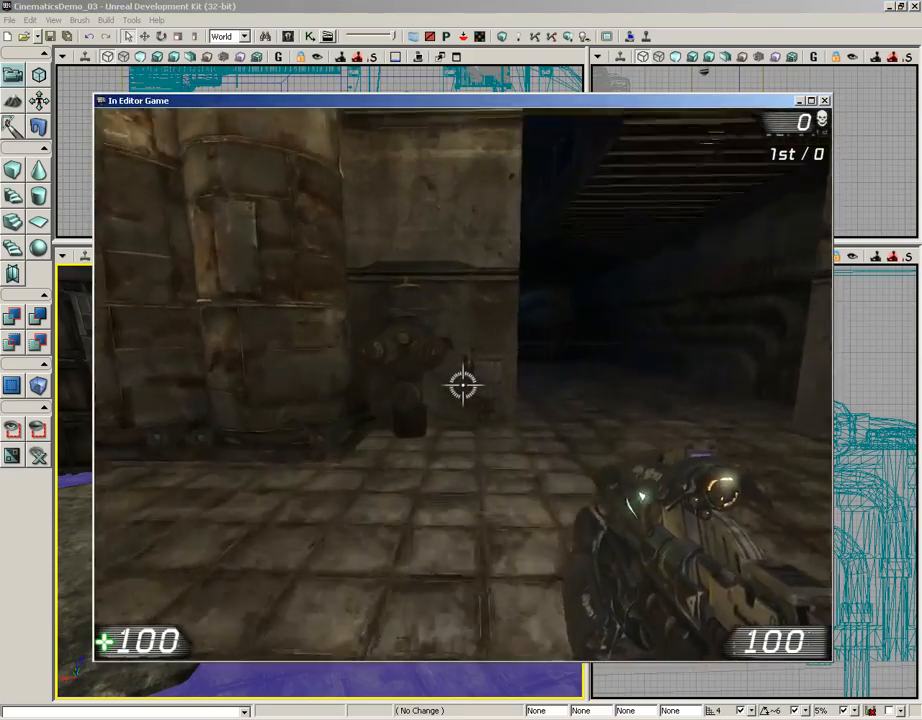
pyautogui.press('w')
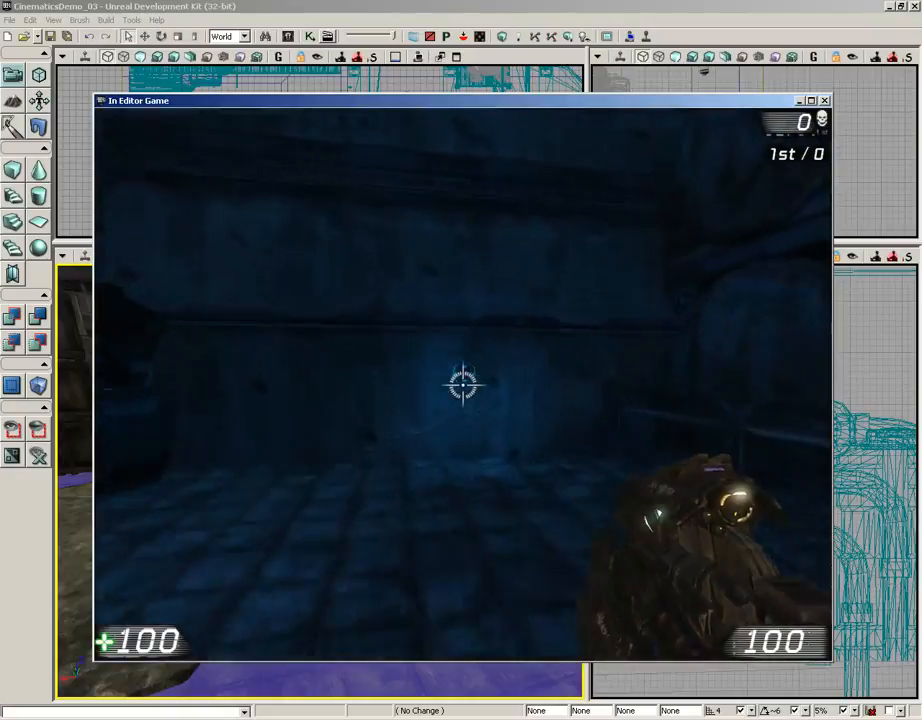
pyautogui.press('w')
pyautogui.press('e')
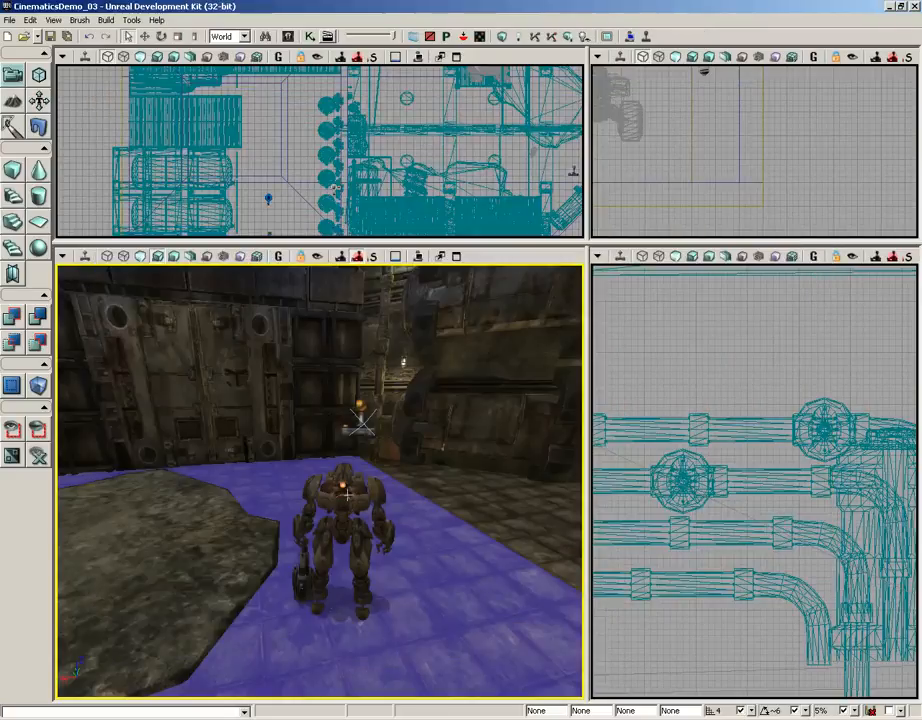
# Link the robot's weapon, SkeletalMeshActor_3, as a second Target of the Toggle Hidden action and place its variable beside the SkeletalMeshActor_2 variable
pyautogui.click(310, 37)
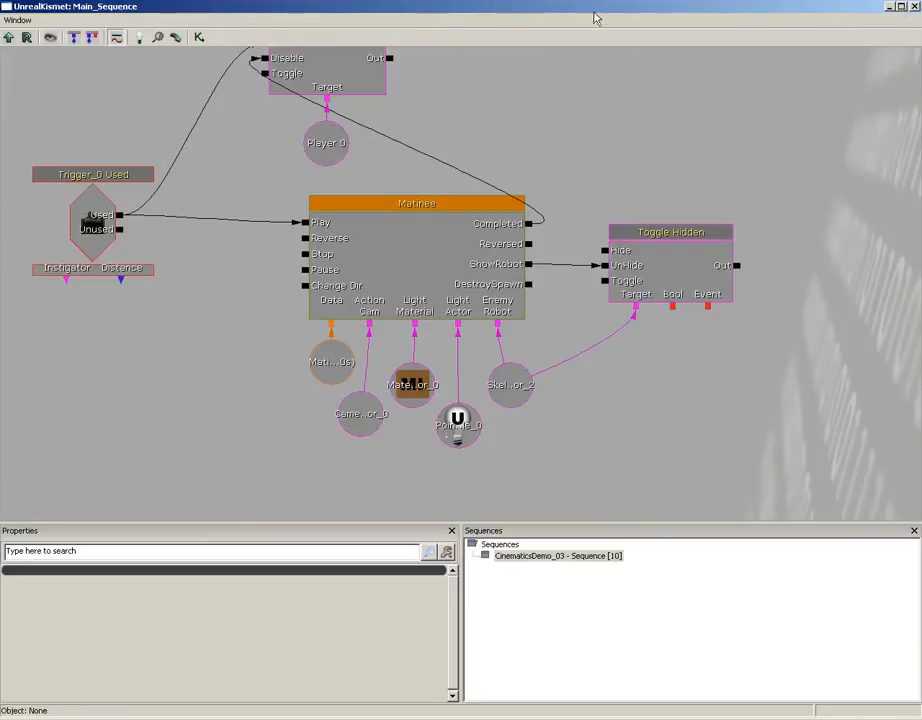
pyautogui.moveTo(345, 8); pyautogui.dragTo(914, 20)
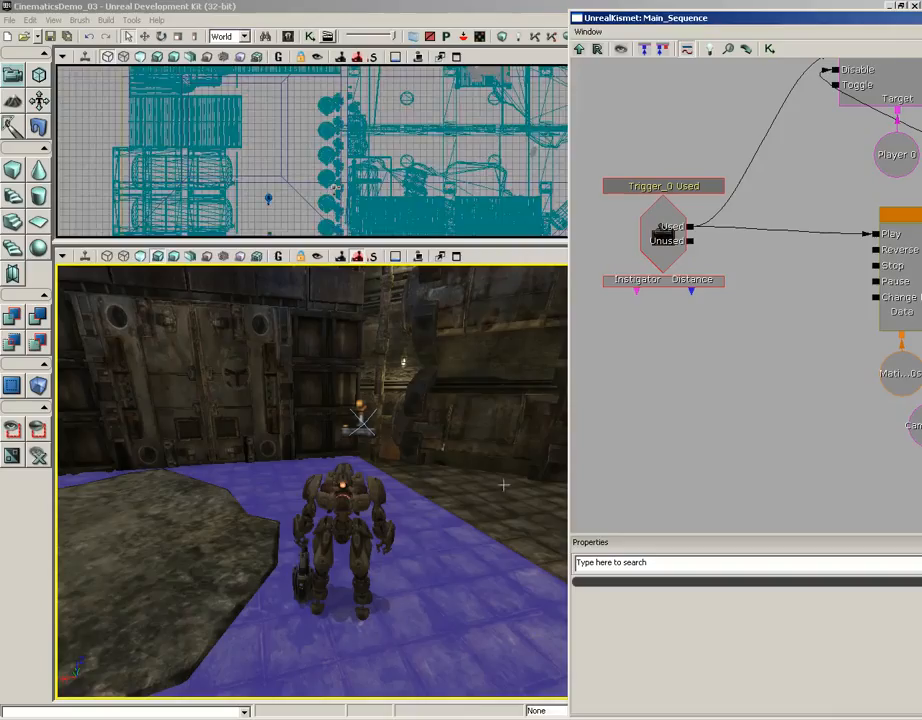
pyautogui.click(310, 568)
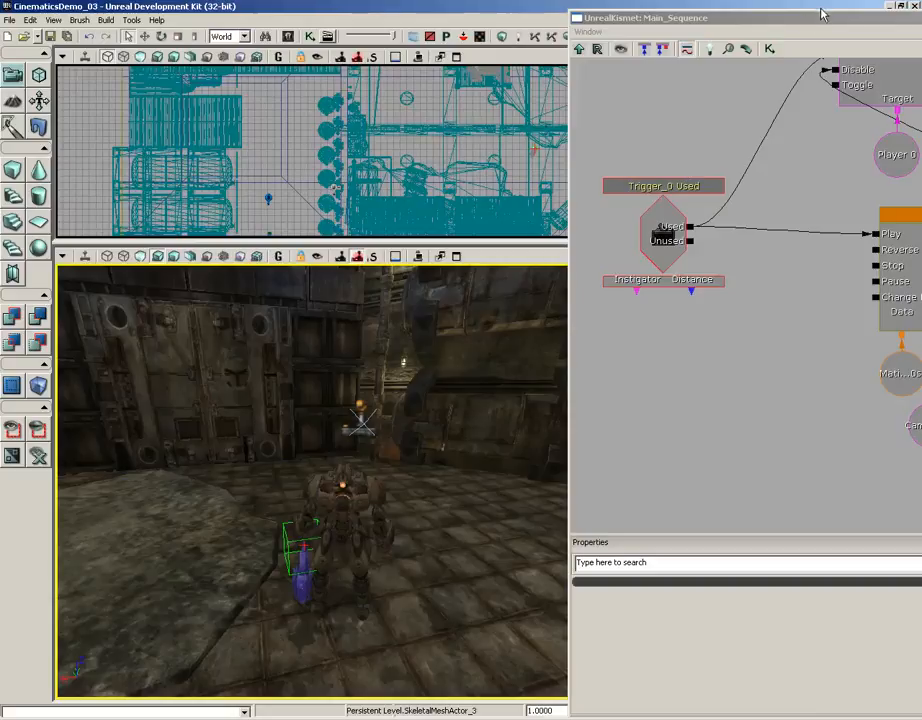
pyautogui.moveTo(824, 17); pyautogui.dragTo(255, 7)
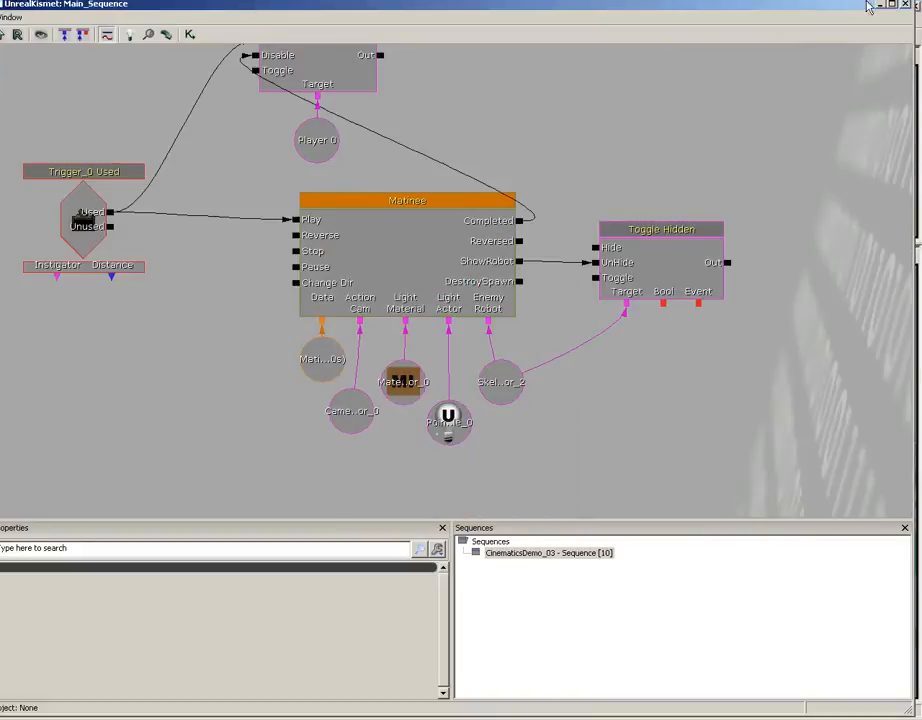
pyautogui.rightClick(635, 312)
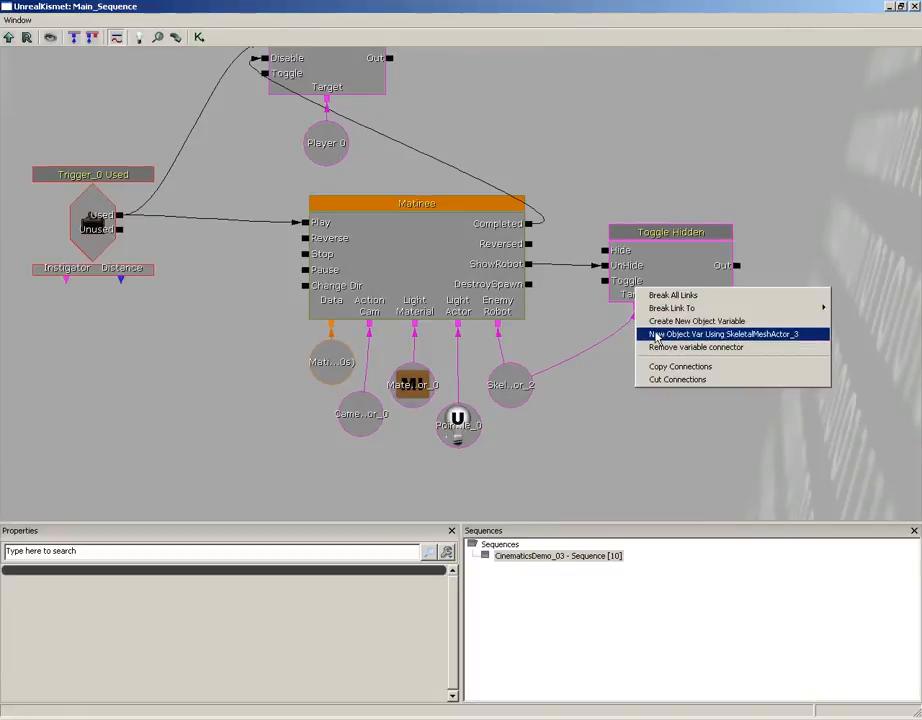
pyautogui.click(655, 334)
pyautogui.keyDown('ctrl'); pyautogui.moveTo(638, 337); pyautogui.dragTo(628, 382); pyautogui.keyUp('ctrl')
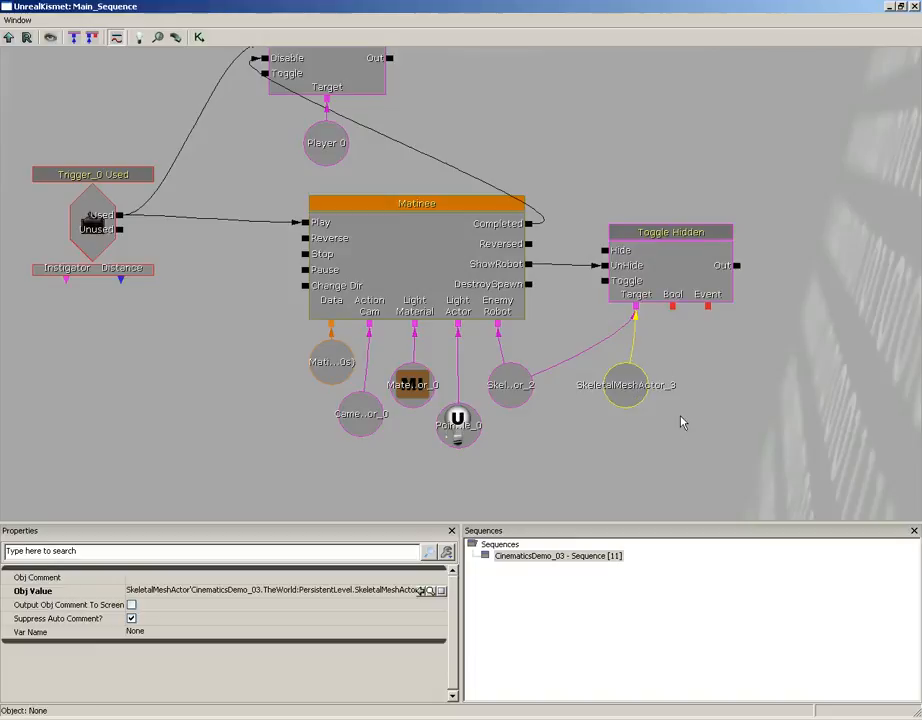
pyautogui.keyDown('ctrl'); pyautogui.moveTo(626, 388); pyautogui.dragTo(580, 405); pyautogui.keyUp('ctrl')
# Move the Toggle Hidden action up and add an Actor Destroy action beneath it
pyautogui.click(655, 293)
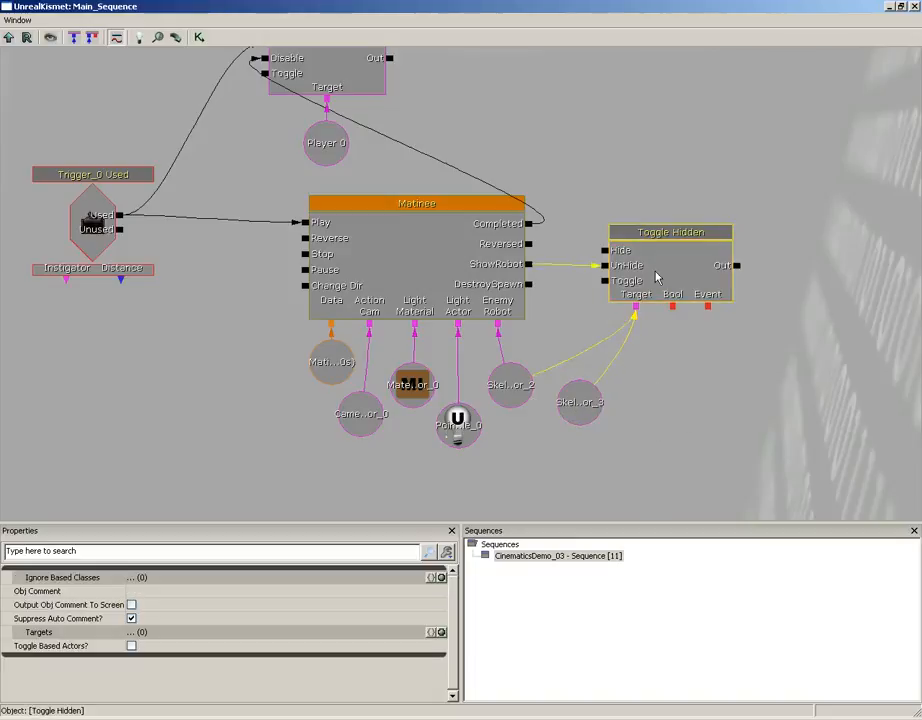
pyautogui.keyDown('ctrl'); pyautogui.moveTo(658, 278); pyautogui.dragTo(665, 208); pyautogui.keyUp('ctrl')
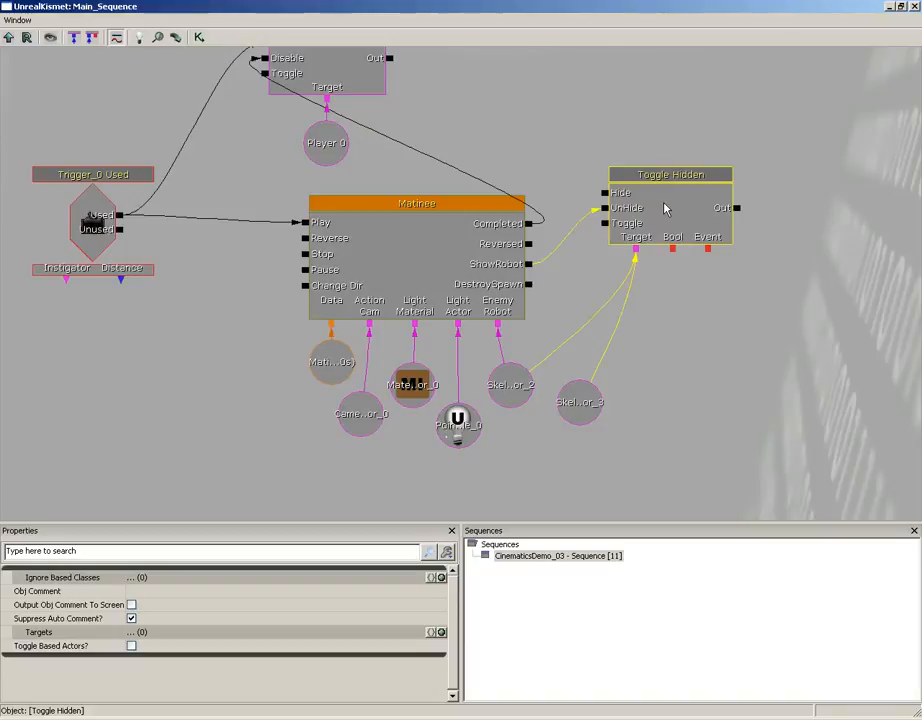
pyautogui.rightClick(648, 318)
pyautogui.moveTo(662, 326)
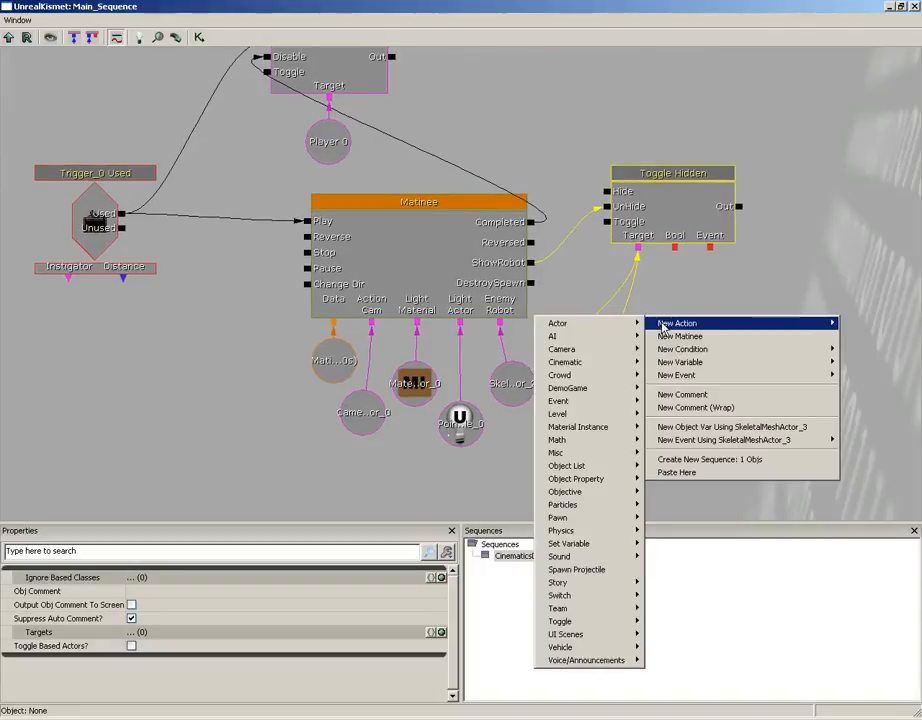
pyautogui.moveTo(608, 330)
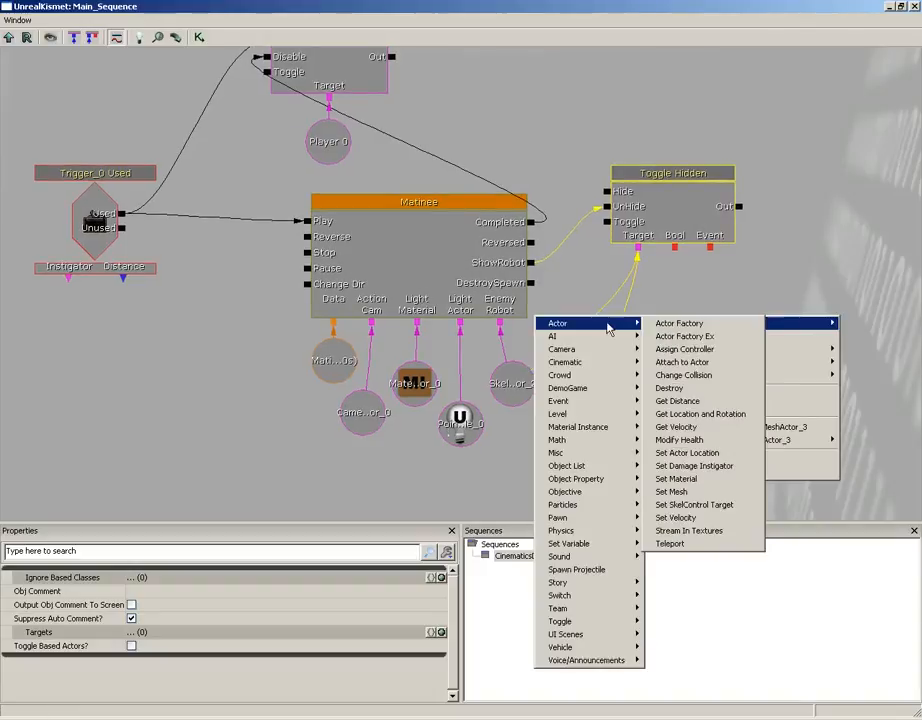
pyautogui.click(668, 389)
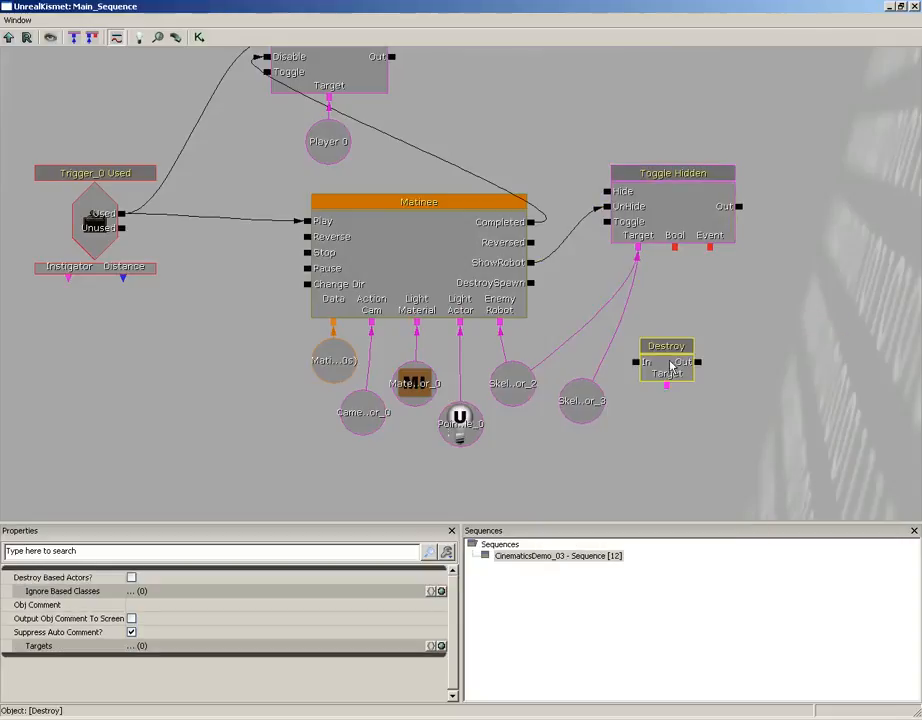
pyautogui.moveTo(670, 365); pyautogui.dragTo(676, 331)
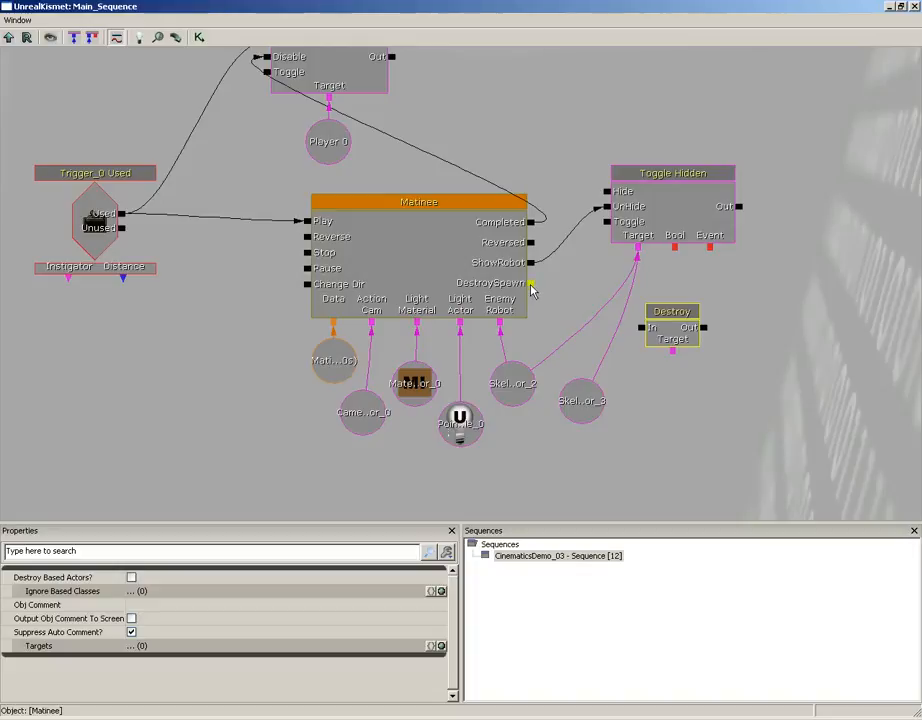
# Connect DestroySpawn to the Destroy action's In, link its Target to the SkeletalMeshActor_2 and SkeletalMeshActor_3 variables, and close Kismet
pyautogui.moveTo(533, 288); pyautogui.dragTo(512, 383)
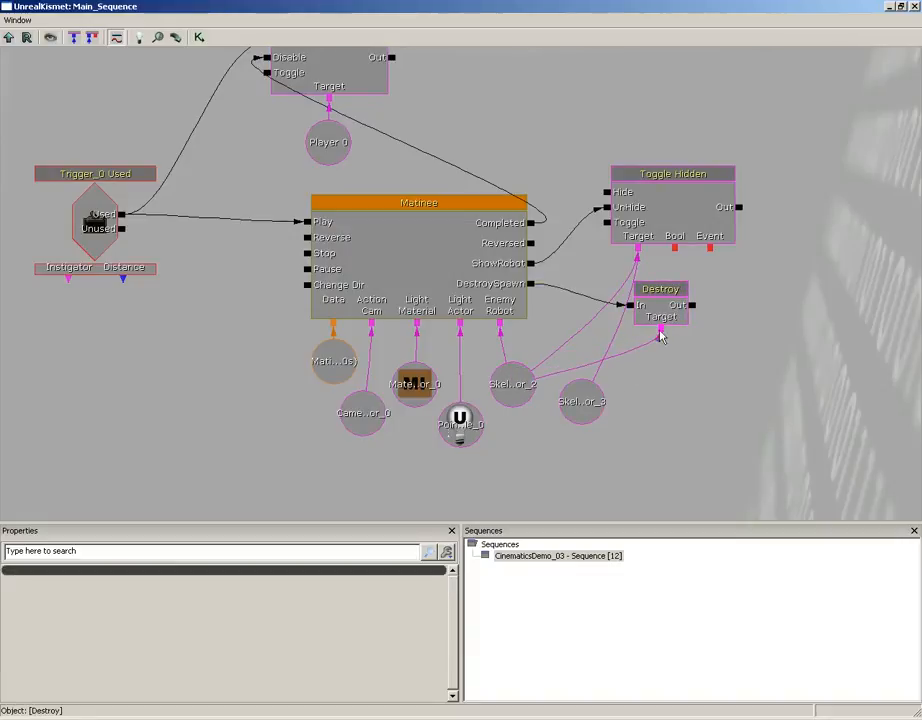
pyautogui.moveTo(661, 329); pyautogui.dragTo(584, 401)
pyautogui.click(913, 6)
# Play the level from the floor near the robot, walk to the trigger in the dark room, and run the cinematic
pyautogui.rightClick(420, 556)
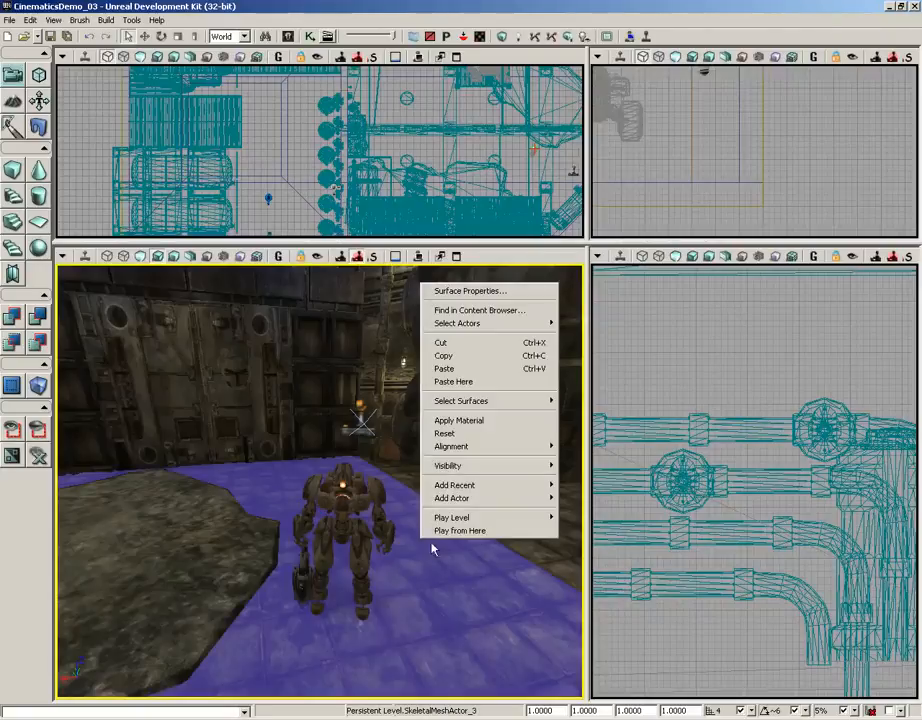
pyautogui.click(560, 518)
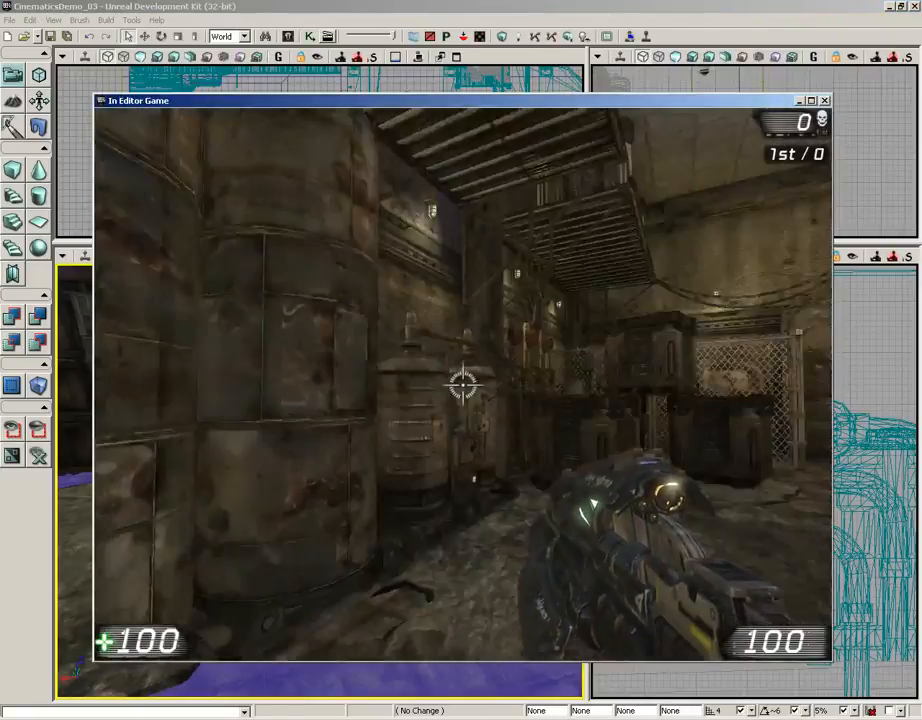
pyautogui.press('w')
pyautogui.press('w')
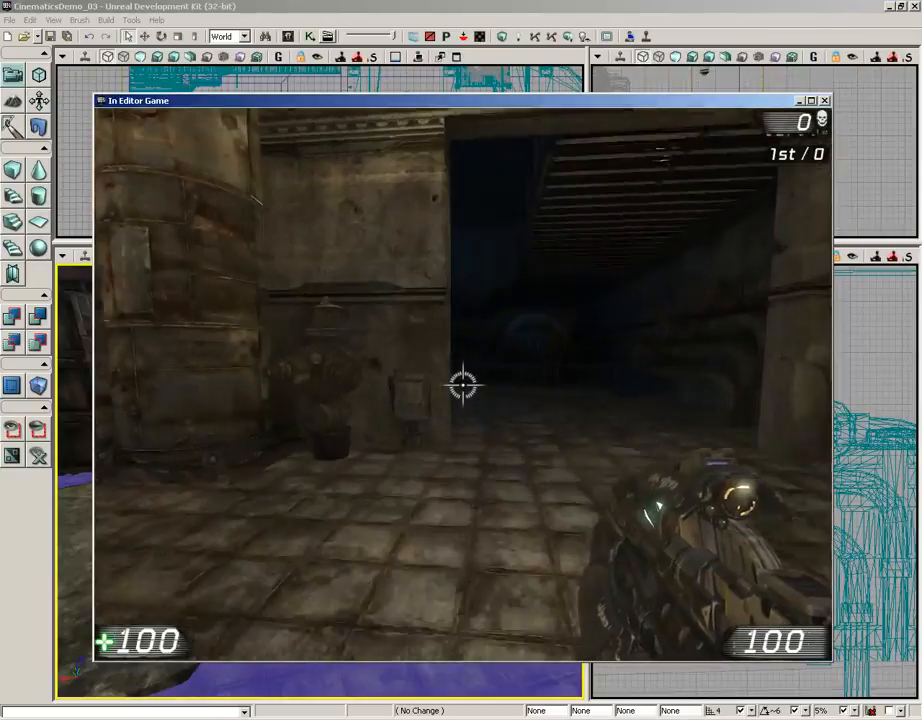
pyautogui.press('w')
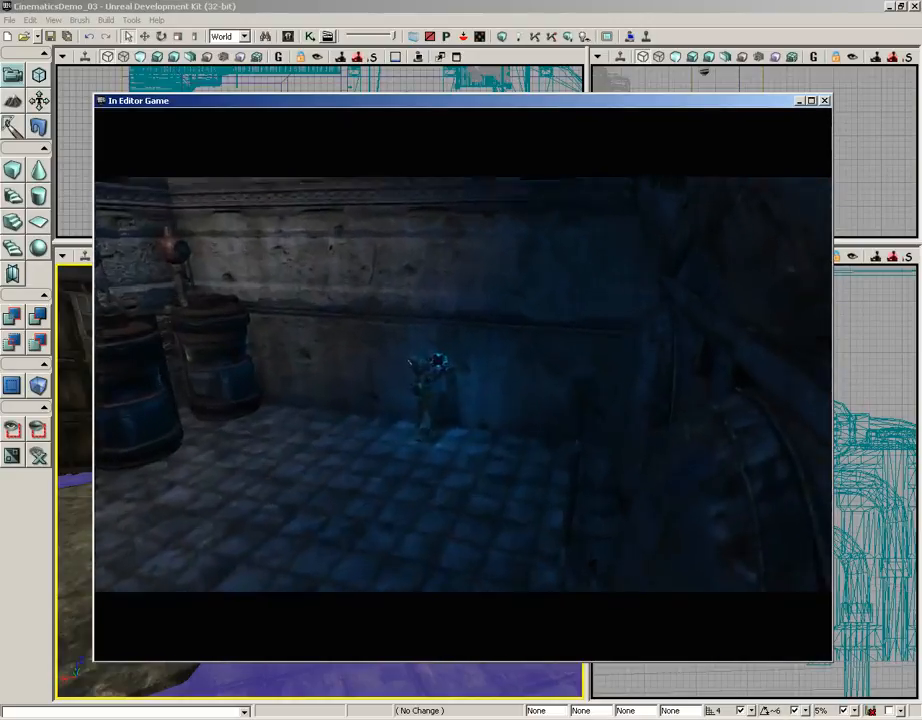
# Walk back into the main room to check the robot's spot after the cinematic, and end the session
pyautogui.press('w')
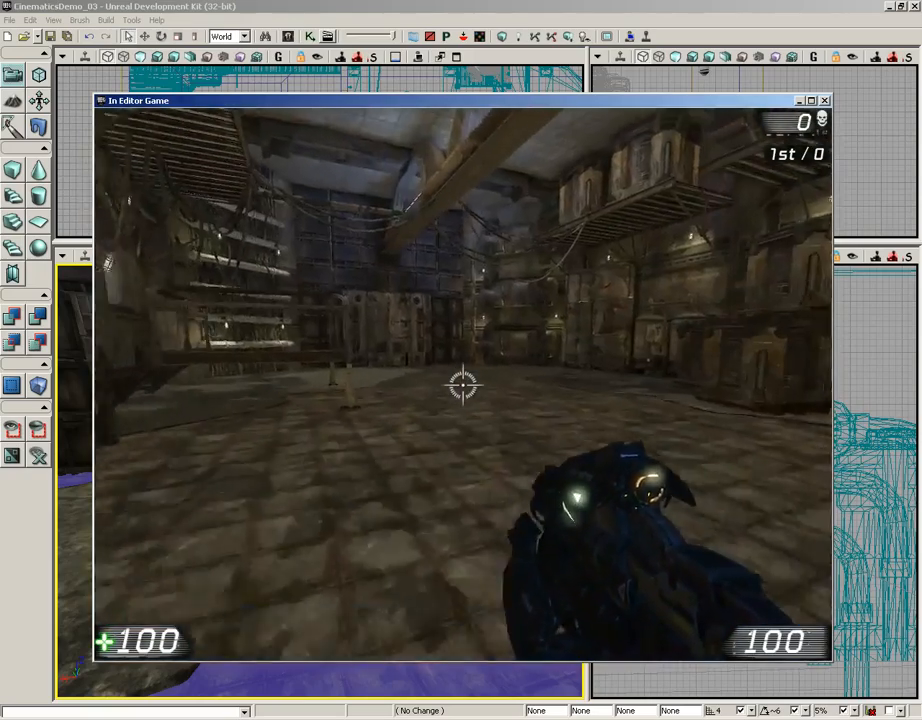
pyautogui.click(463, 384)
pyautogui.press('w')
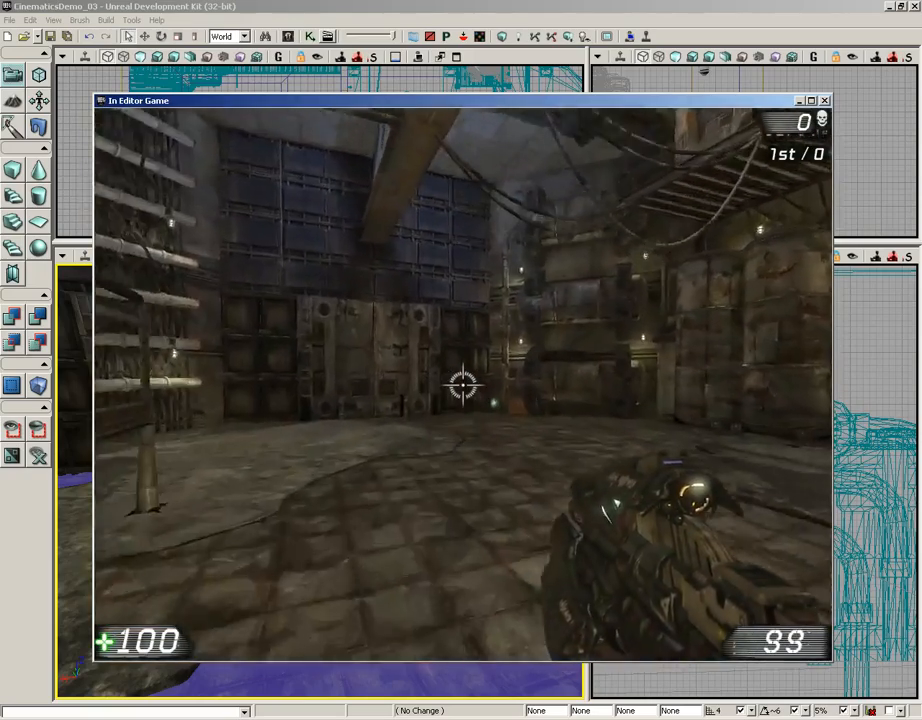
pyautogui.press('Escape')
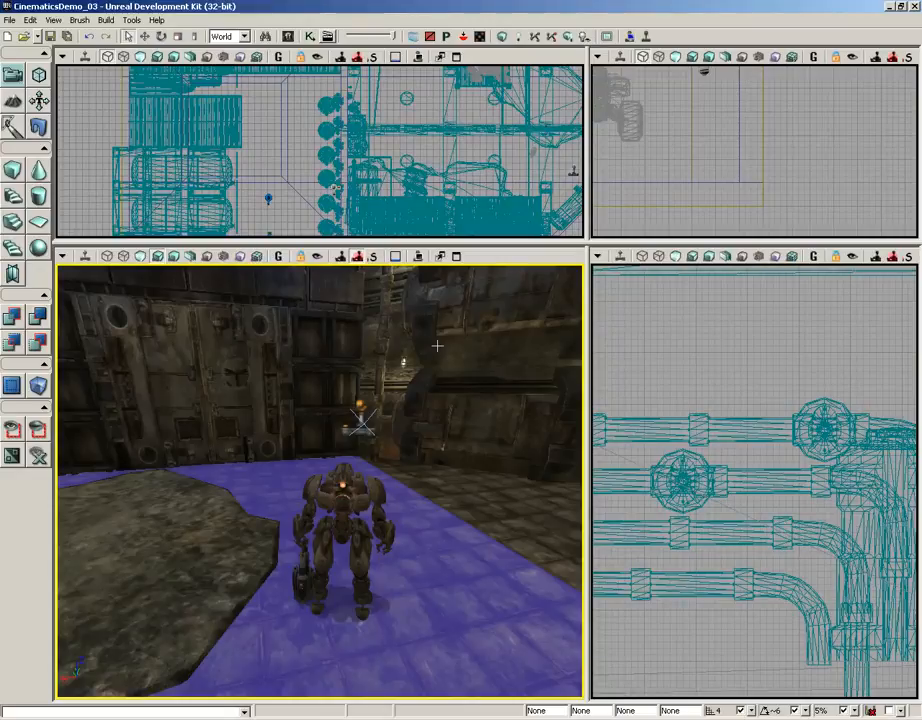
# Add an Actor Factory action below the Destroy action in Kismet and connect the Matinee's DestroySpawn output to its Spawn Actor input
pyautogui.click(309, 36)
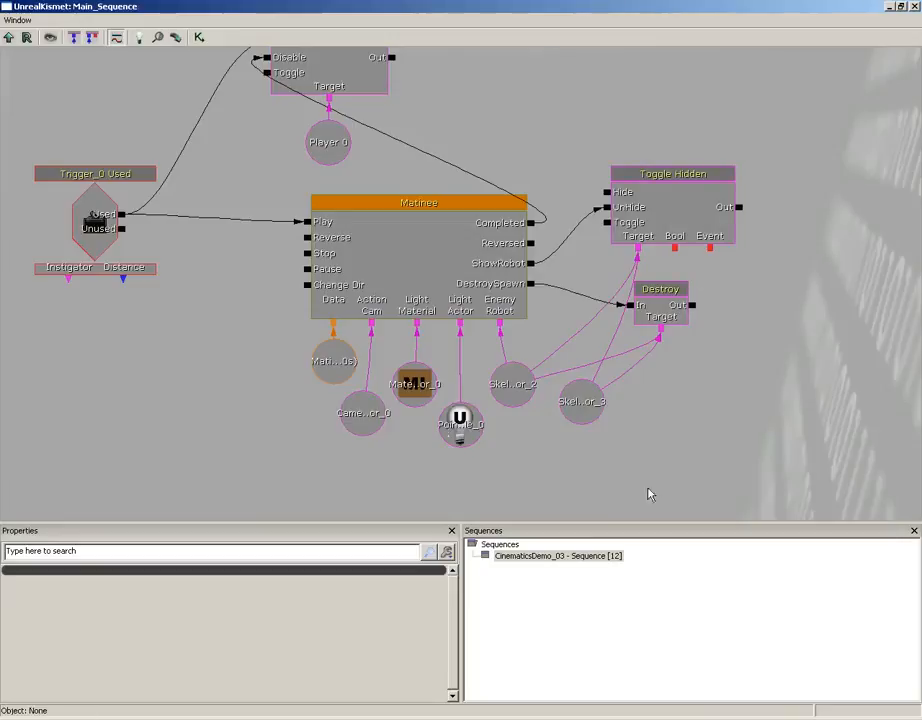
pyautogui.moveTo(650, 492); pyautogui.dragTo(503, 339)
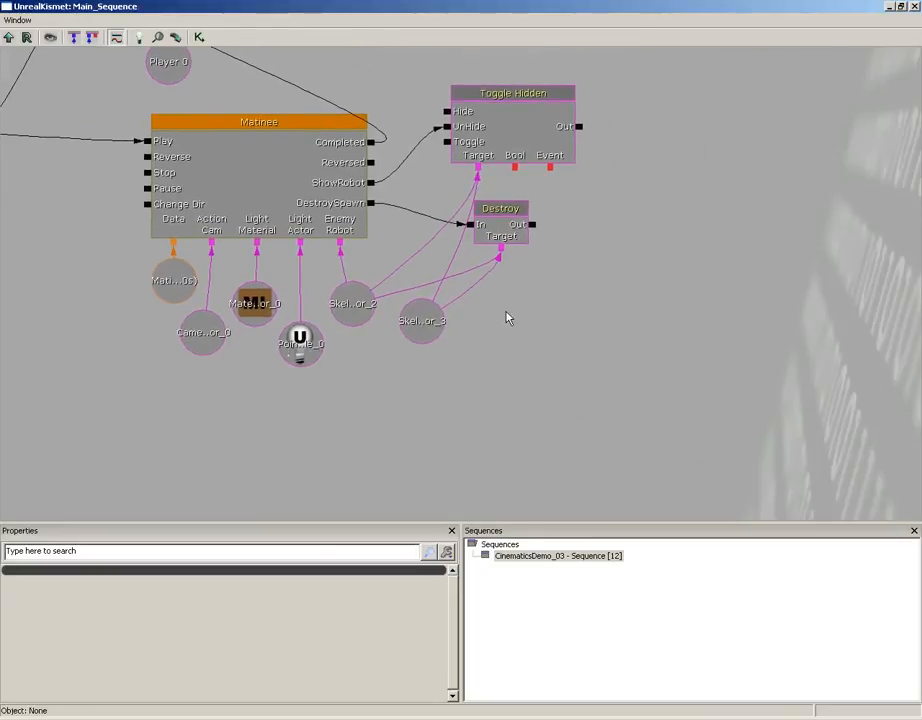
pyautogui.rightClick(509, 296)
pyautogui.moveTo(533, 303)
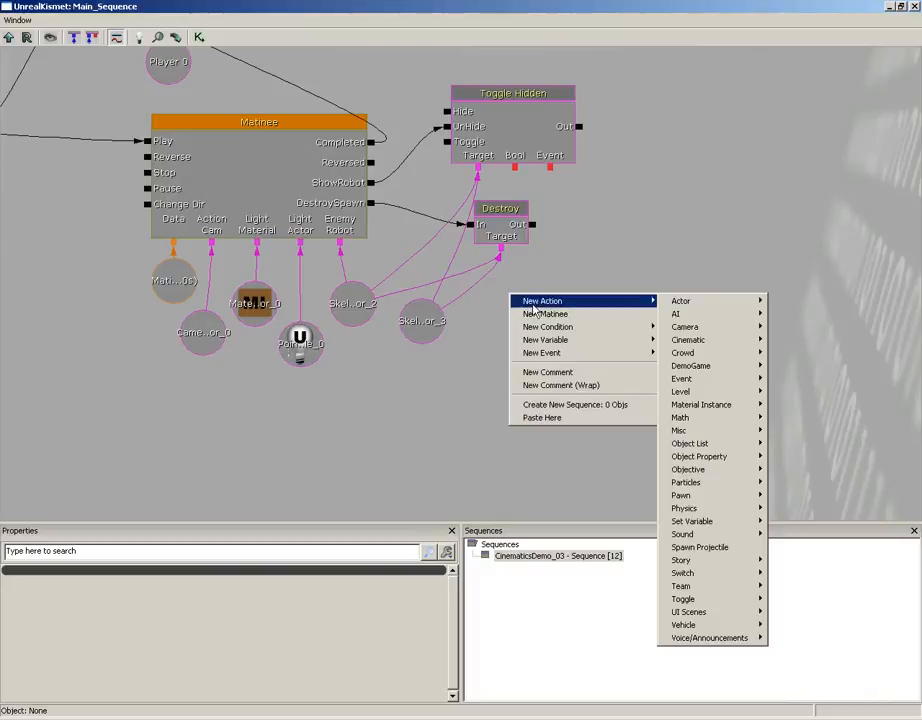
pyautogui.moveTo(710, 304)
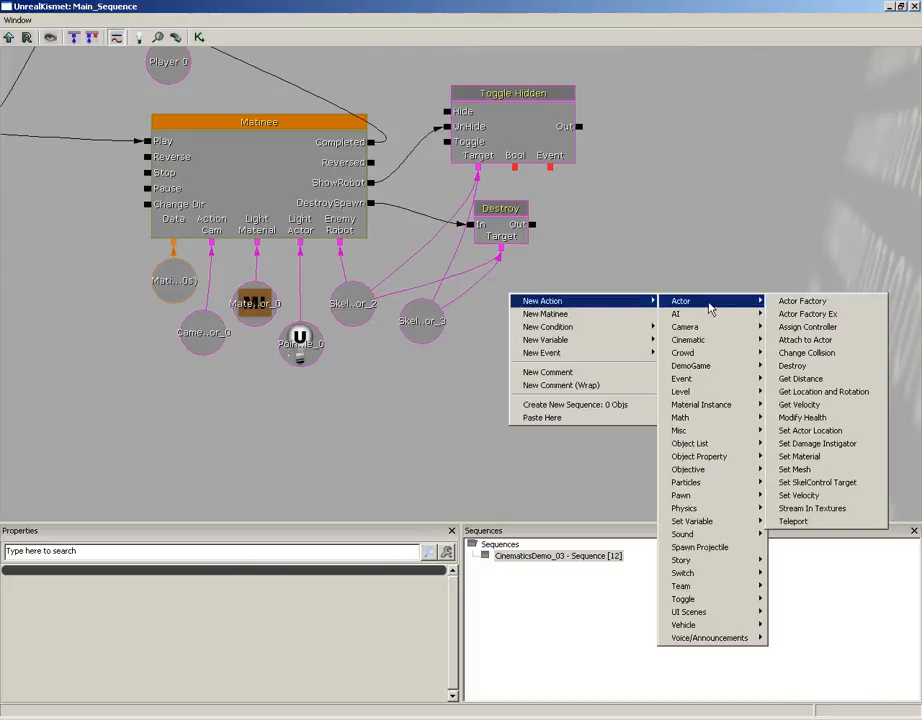
pyautogui.click(815, 304)
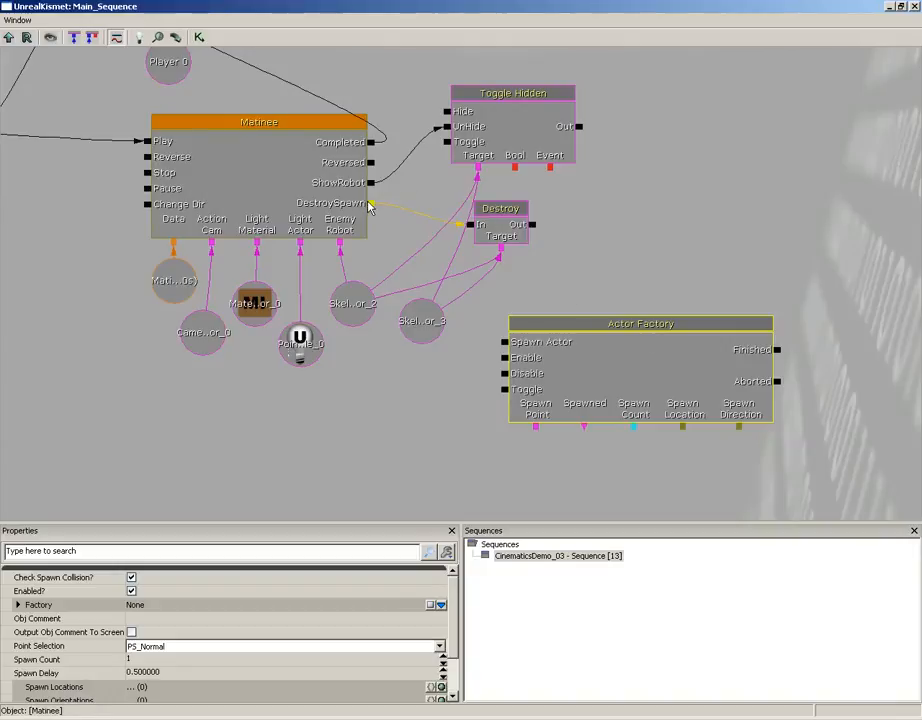
pyautogui.moveTo(370, 204); pyautogui.dragTo(503, 343)
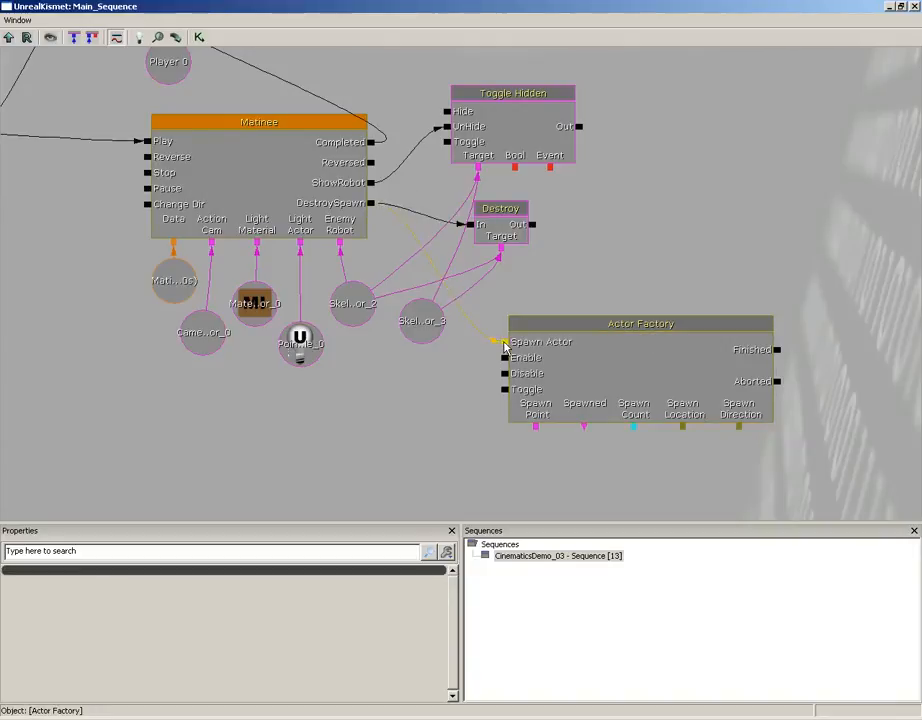
pyautogui.moveTo(619, 382); pyautogui.dragTo(645, 350)
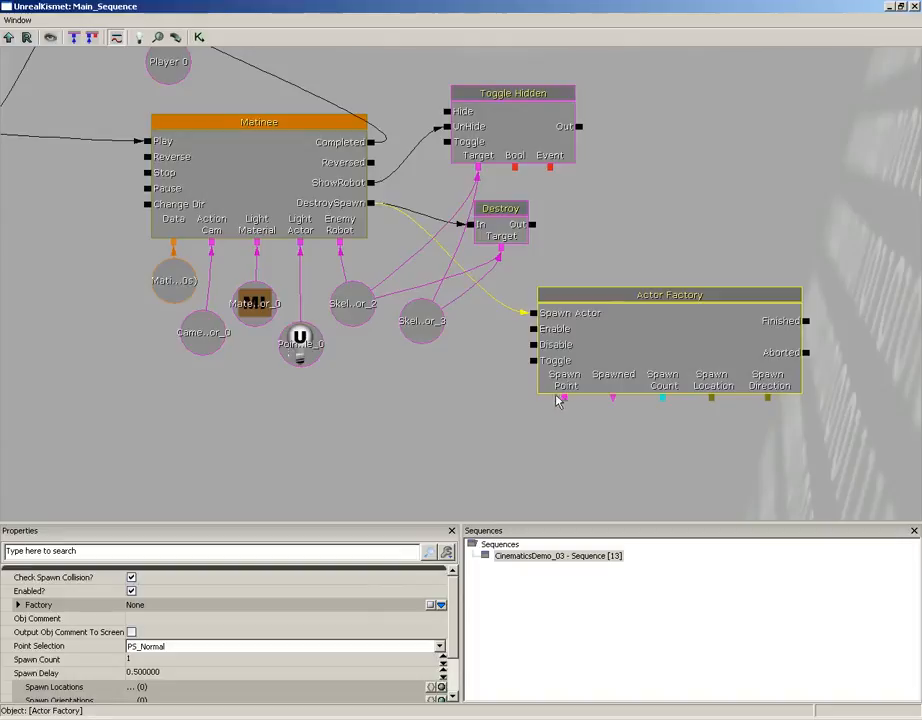
# Close Kismet and select the player start beside the large door in the perspective view
pyautogui.click(424, 334)
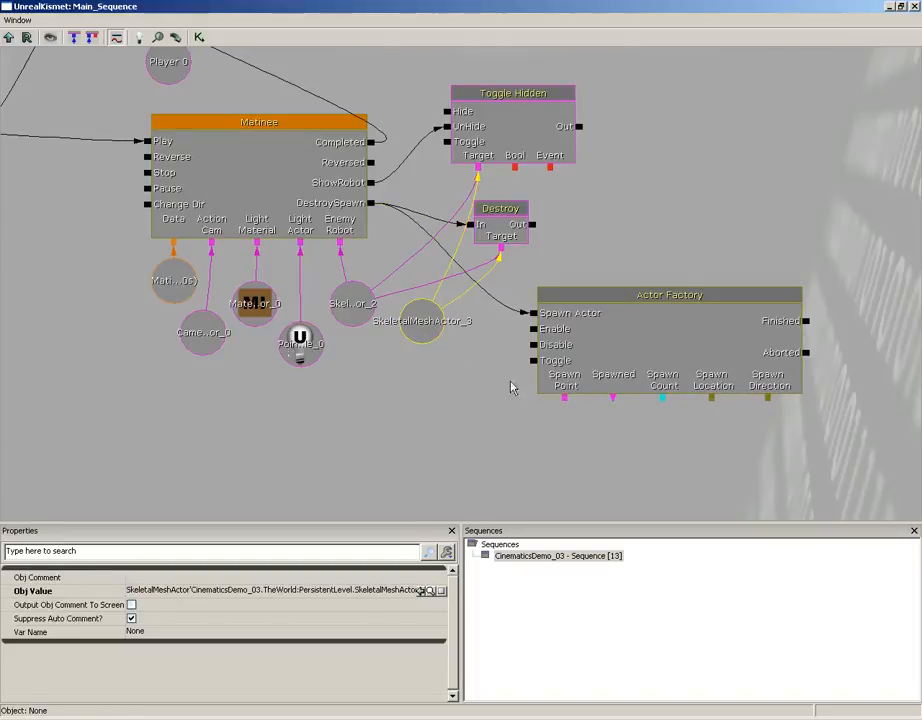
pyautogui.moveTo(510, 385); pyautogui.dragTo(455, 348)
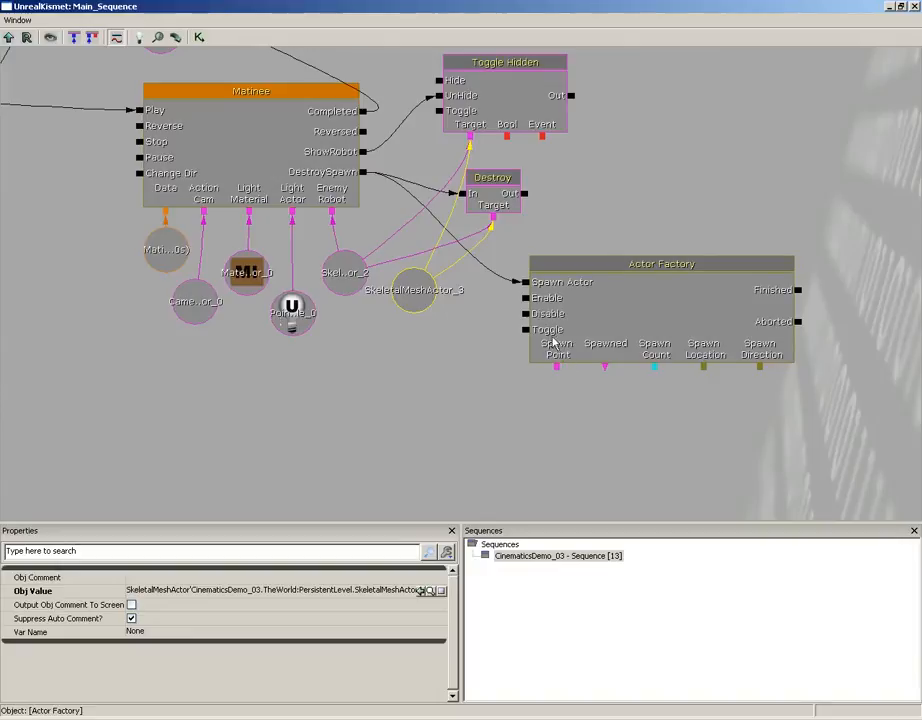
pyautogui.click(688, 266)
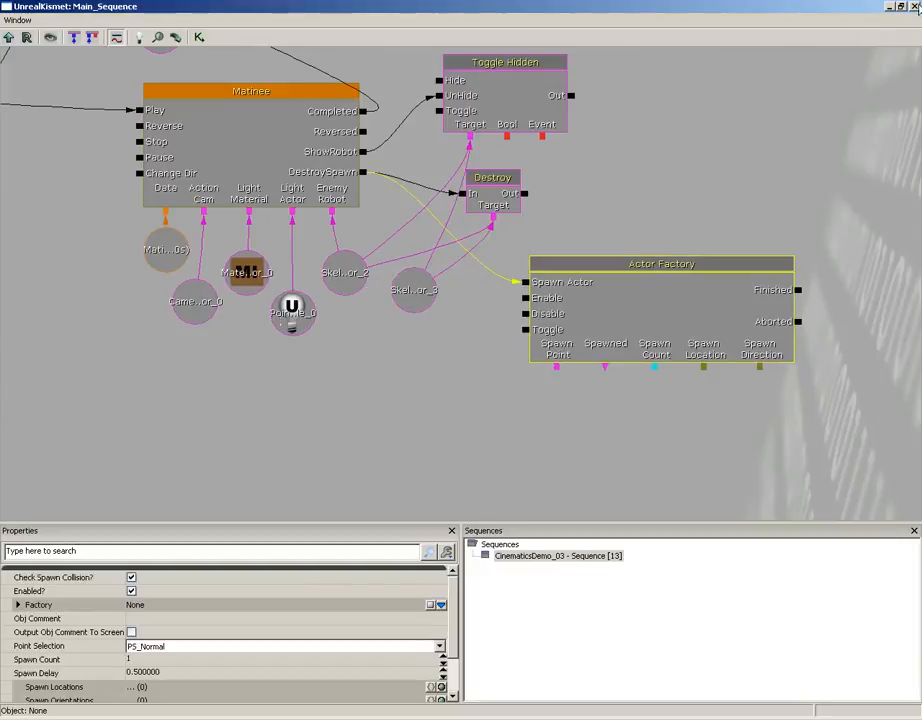
pyautogui.click(913, 7)
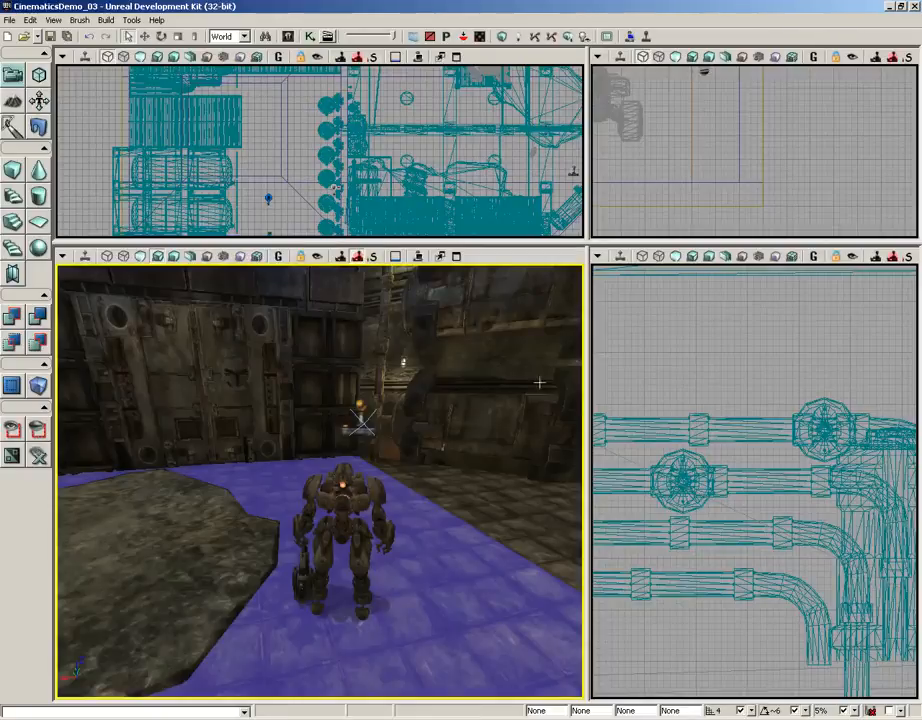
pyautogui.moveTo(204, 406); pyautogui.dragTo(450, 418)
pyautogui.click(435, 440)
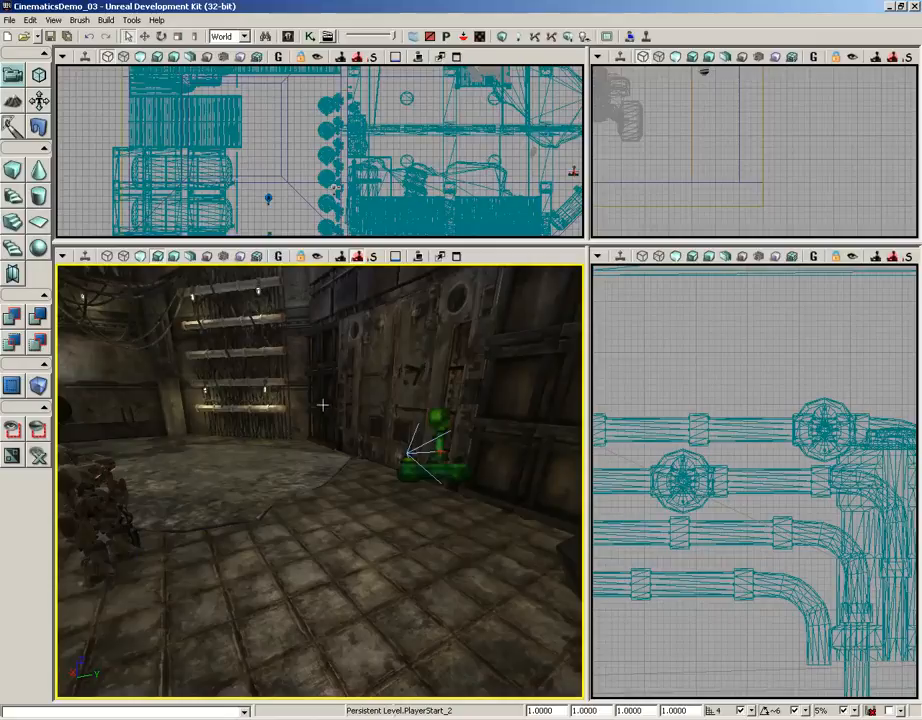
pyautogui.moveTo(319, 403); pyautogui.dragTo(335, 377)
pyautogui.moveTo(294, 564); pyautogui.dragTo(336, 508)
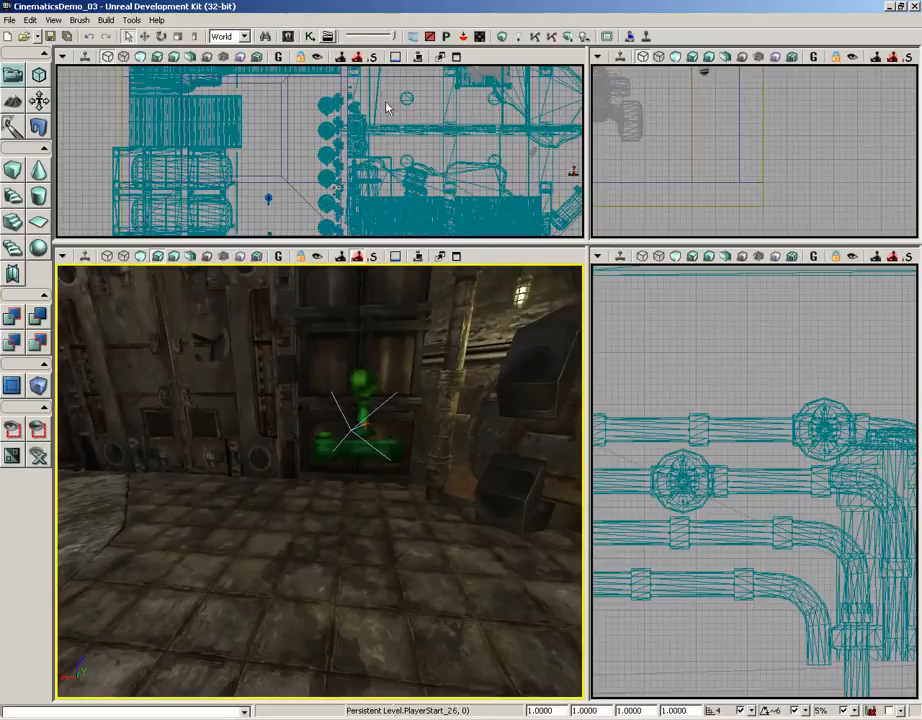
# Reopen Kismet and attach a new object variable for PlayerStart_2 to the Actor Factory's Spawn Point, placed just below the action
pyautogui.click(222, 36)
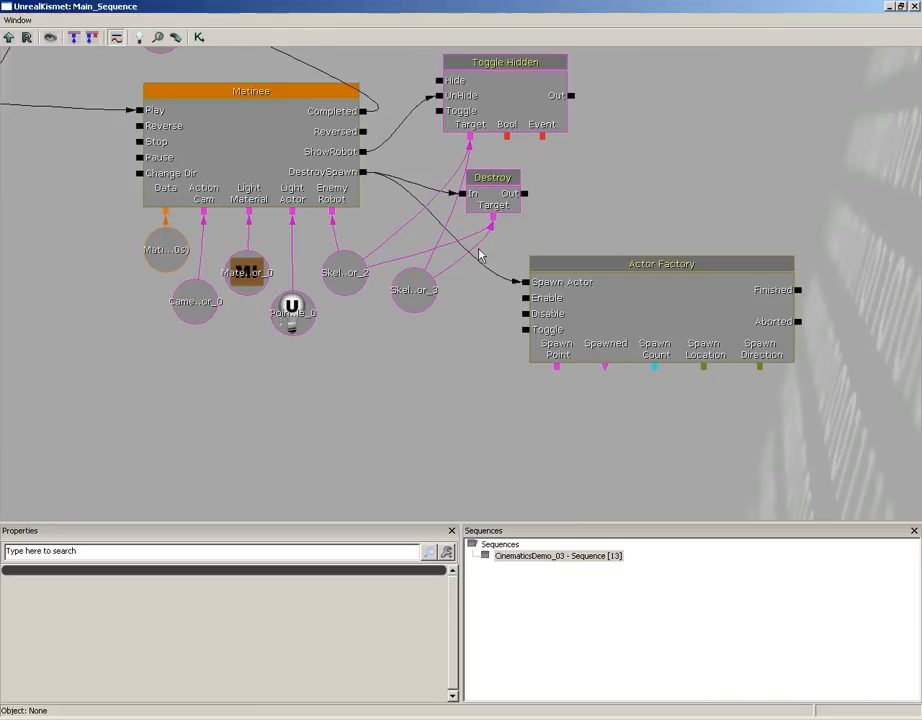
pyautogui.rightClick(557, 371)
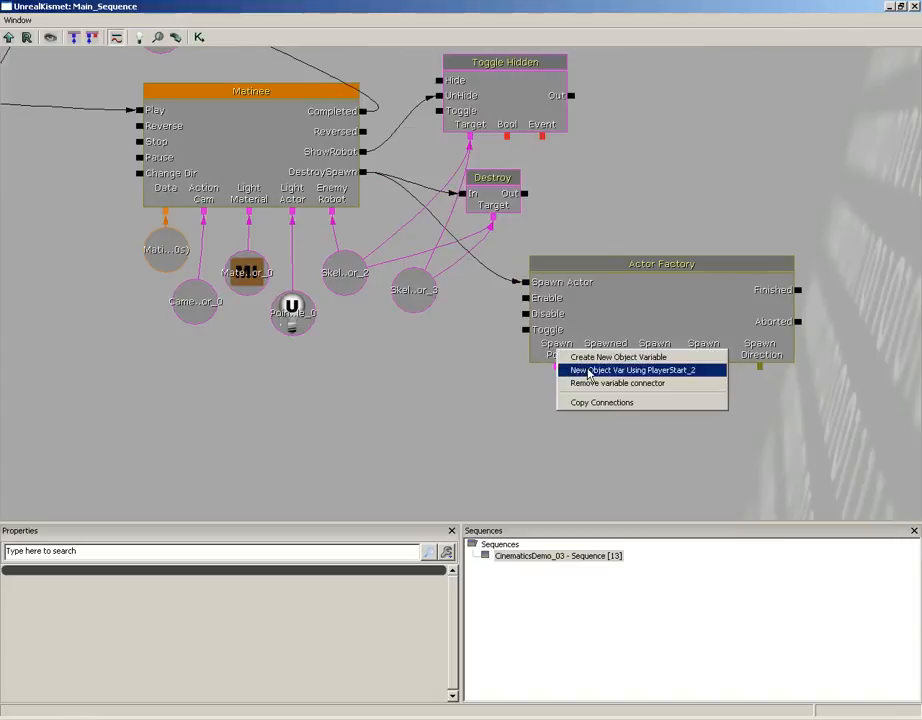
pyautogui.click(589, 372)
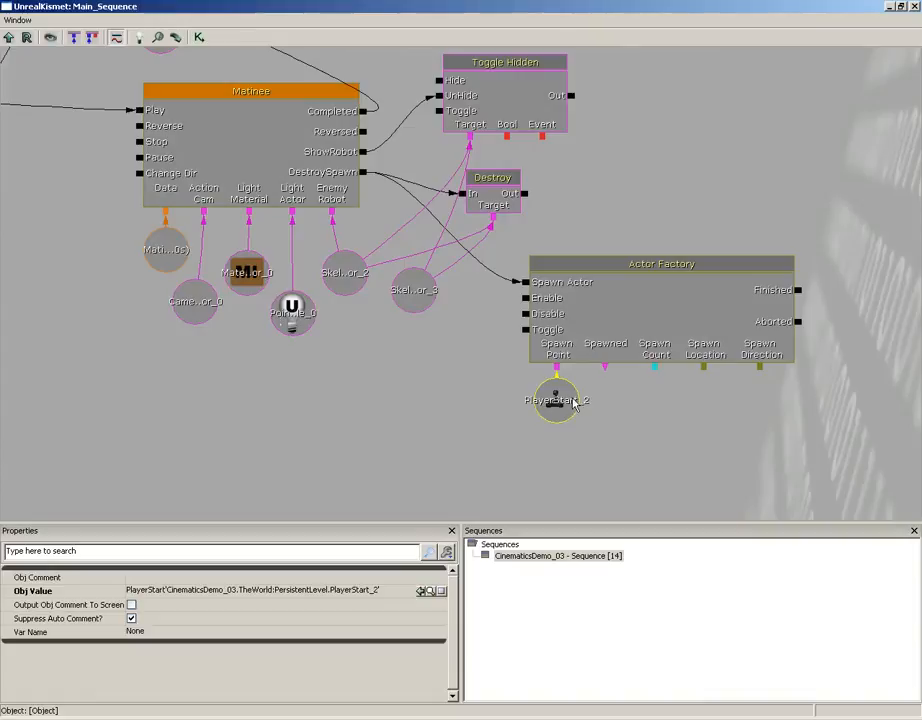
pyautogui.moveTo(559, 395); pyautogui.dragTo(555, 417)
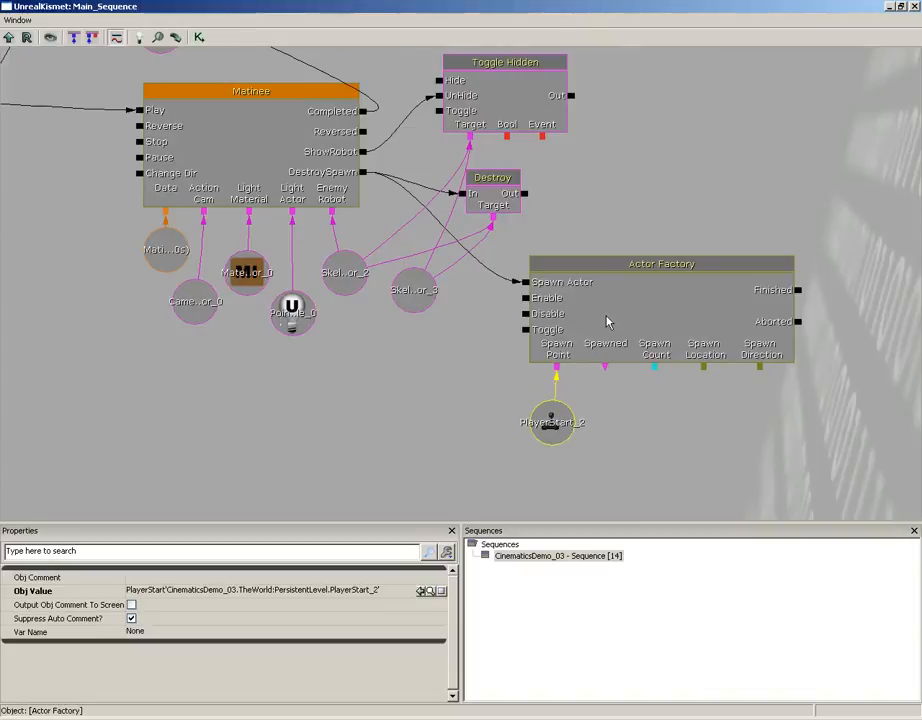
# Set the Actor Factory's Factory to UTActorFactoryAI with UTBot as its Controller Class
pyautogui.click(607, 320)
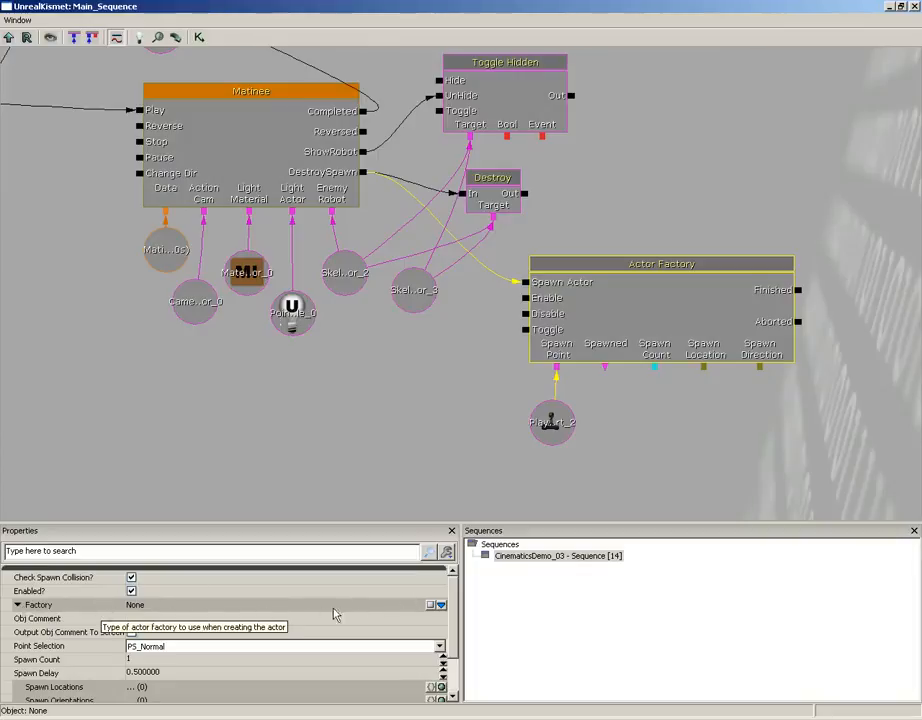
pyautogui.click(441, 606)
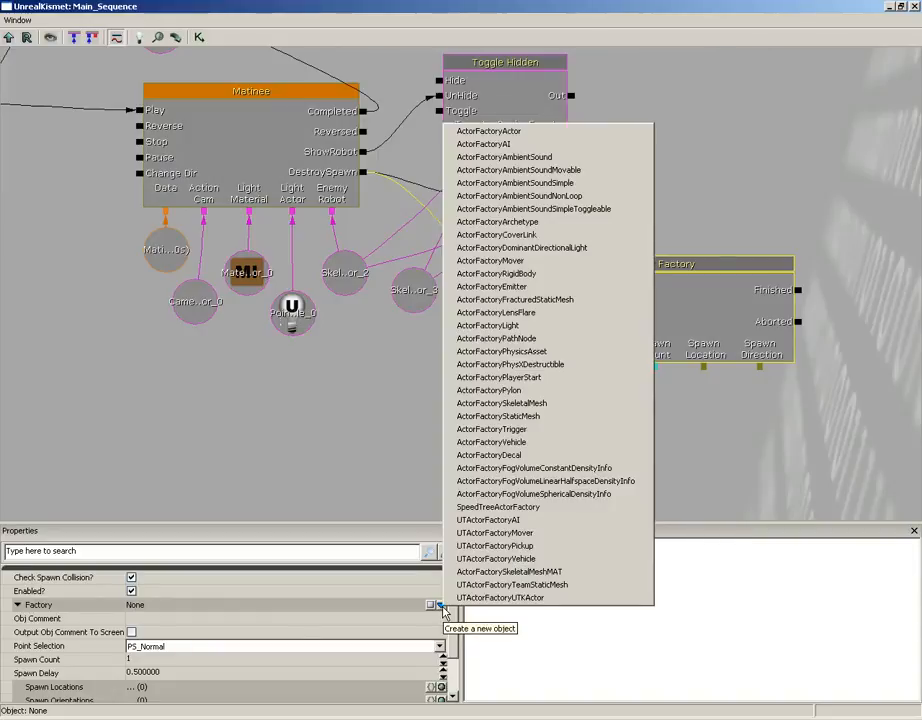
pyautogui.click(503, 521)
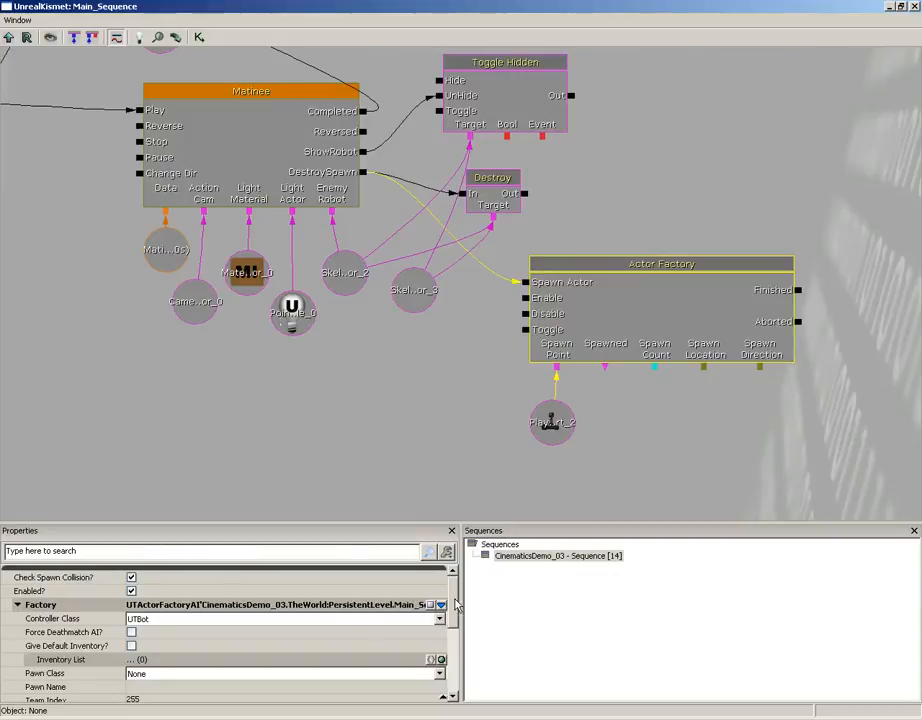
pyautogui.scroll(-3, 190, 588)
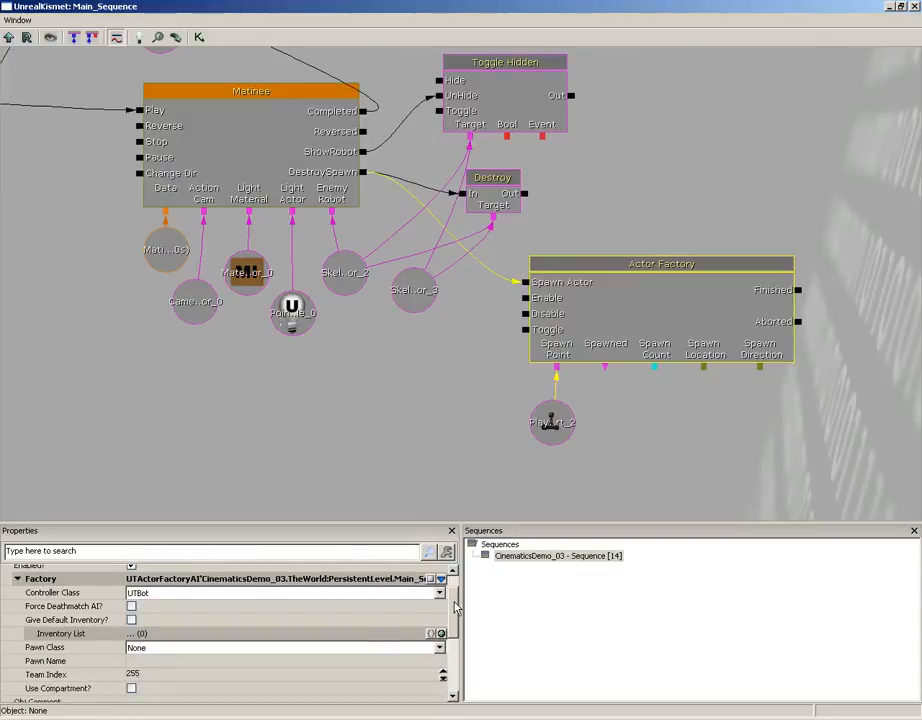
pyautogui.click(178, 585)
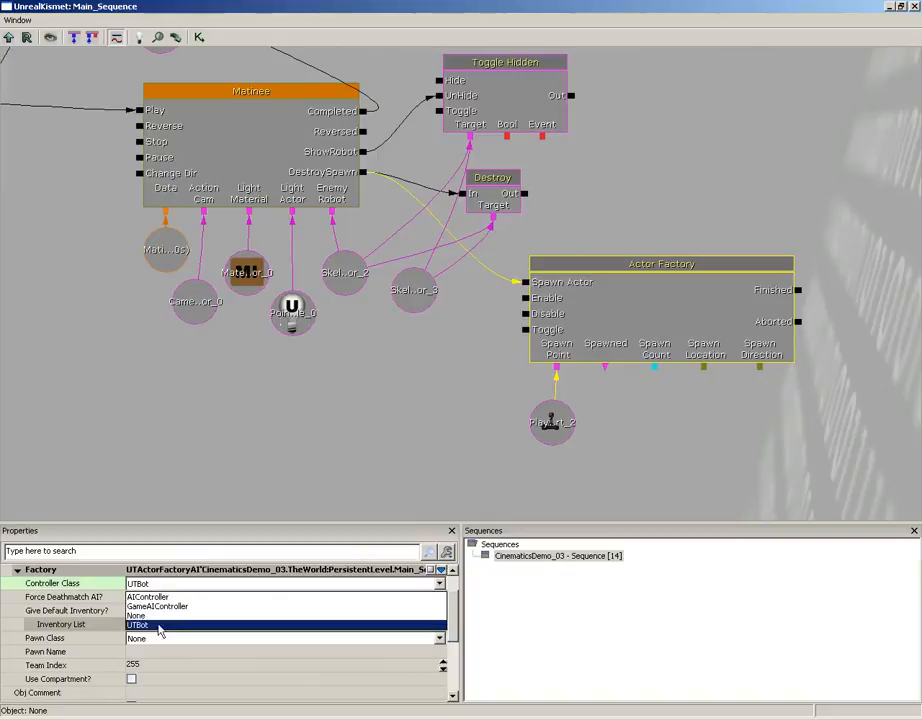
pyautogui.click(152, 625)
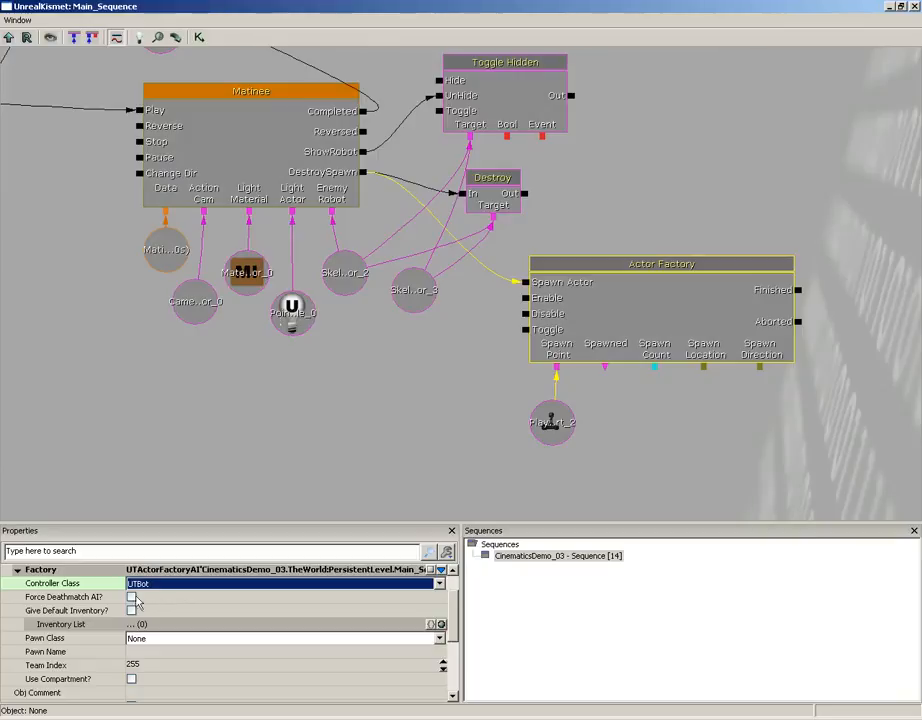
# Enable Force Deathmatch AI for the factory and set its Pawn Class to UTPawn
pyautogui.click(131, 597)
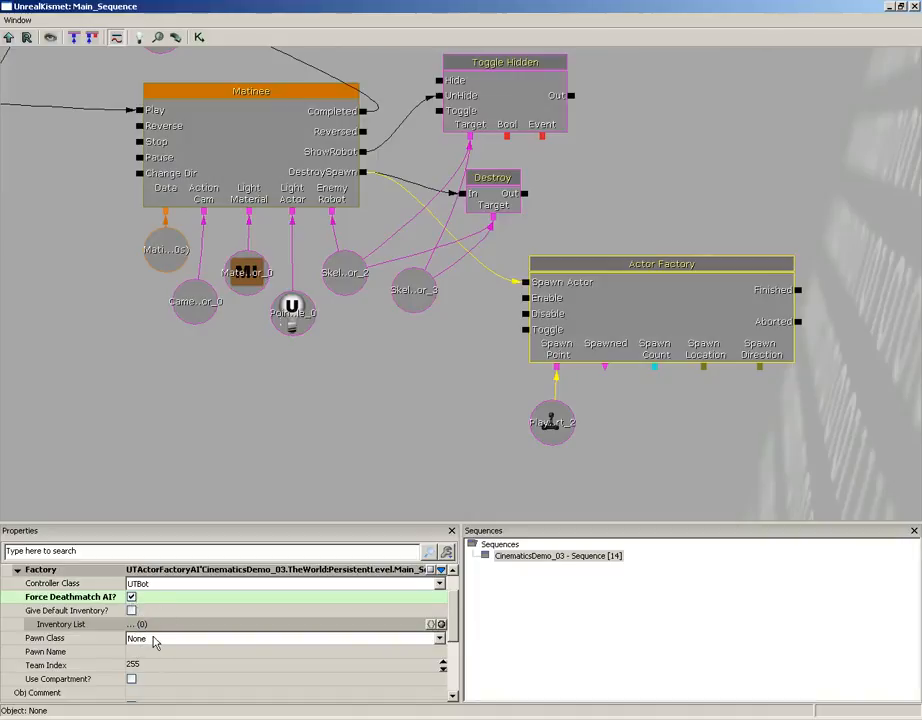
pyautogui.click(193, 642)
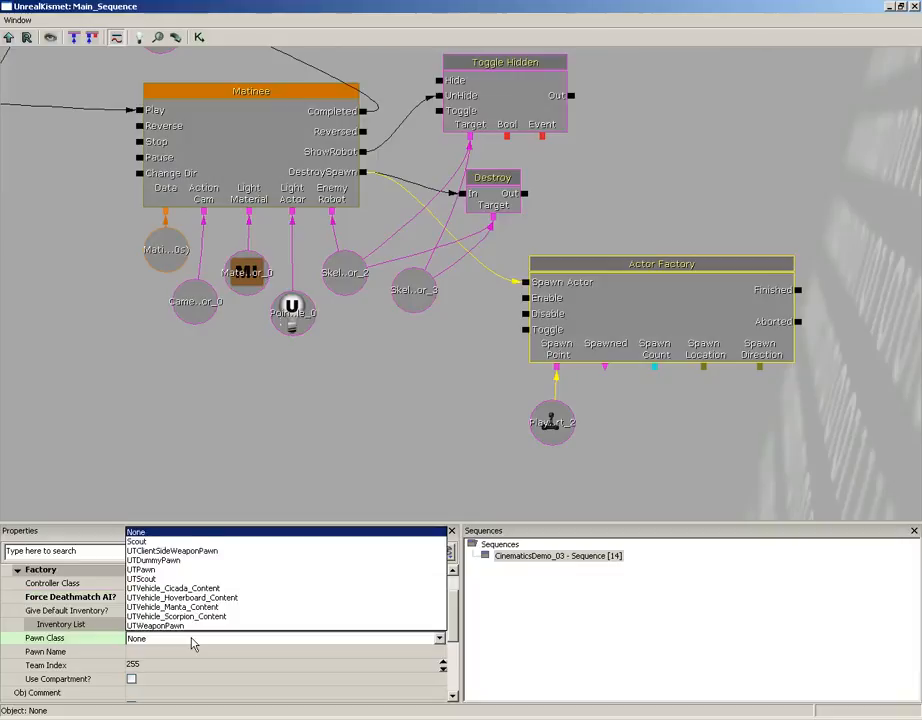
pyautogui.click(164, 570)
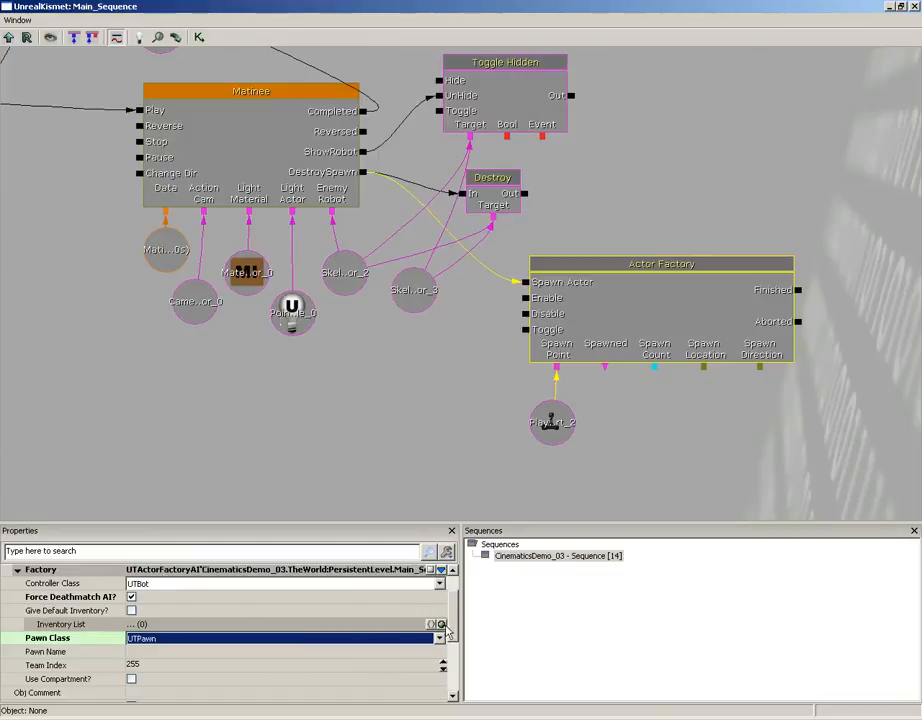
# Add one entry to the factory's Inventory List, set it to UTWeap_LinkGun, and close Kismet
pyautogui.click(442, 625)
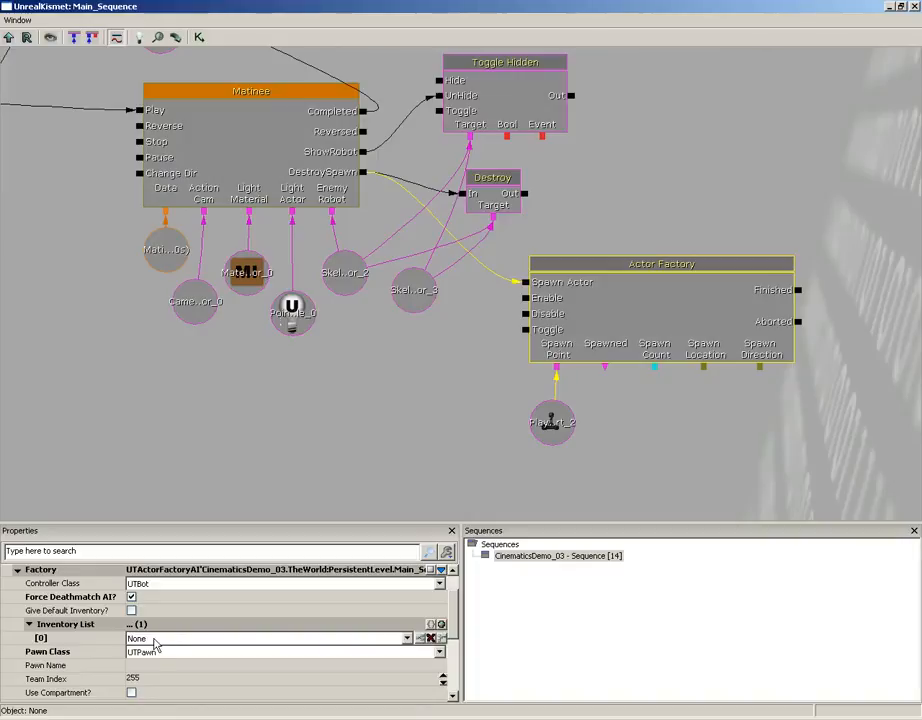
pyautogui.click(154, 640)
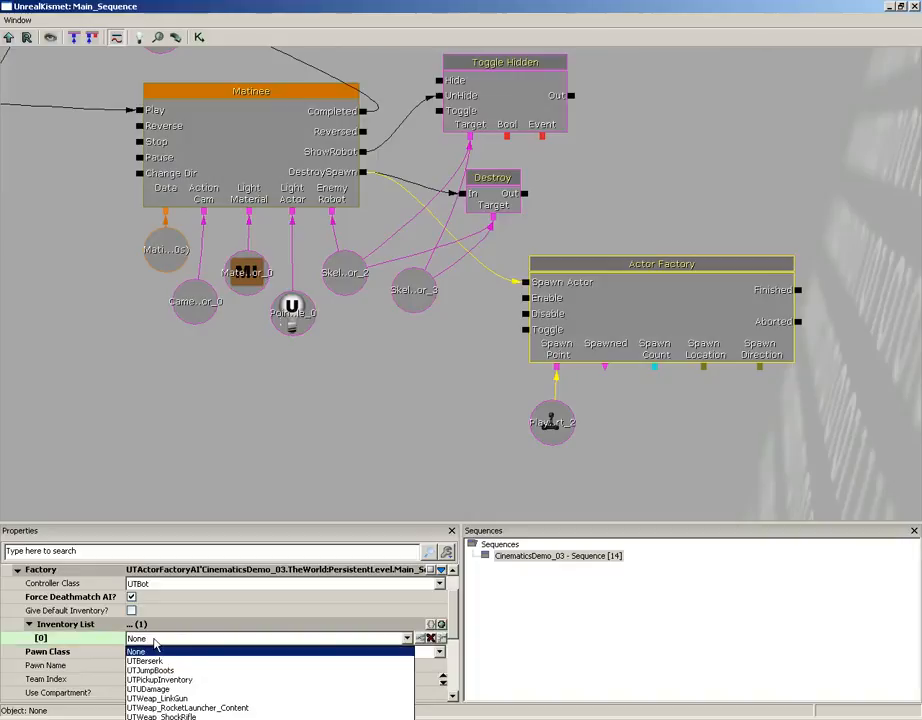
pyautogui.click(183, 699)
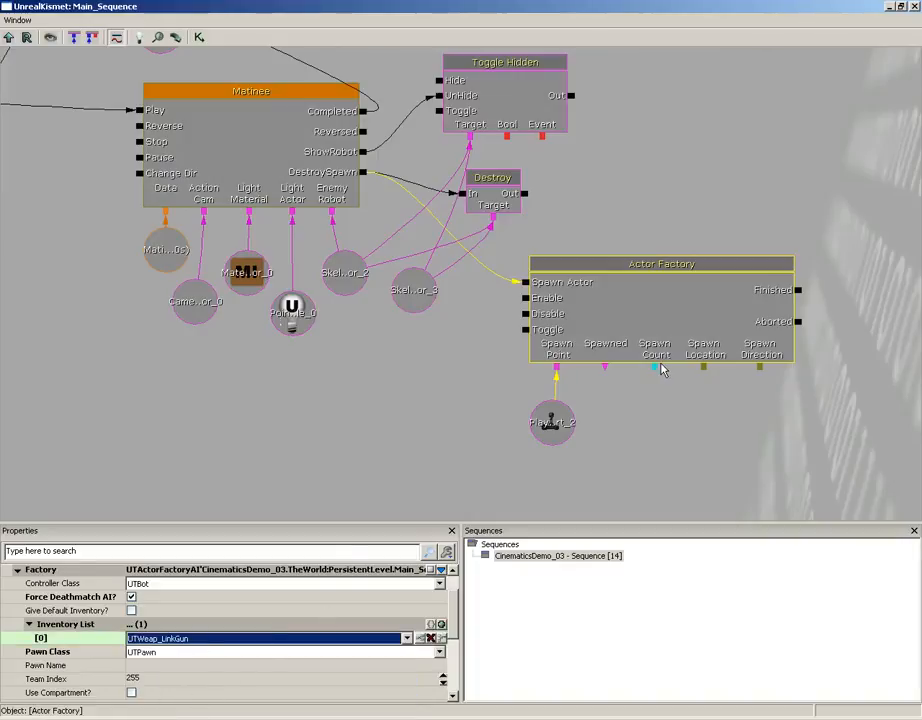
pyautogui.click(915, 7)
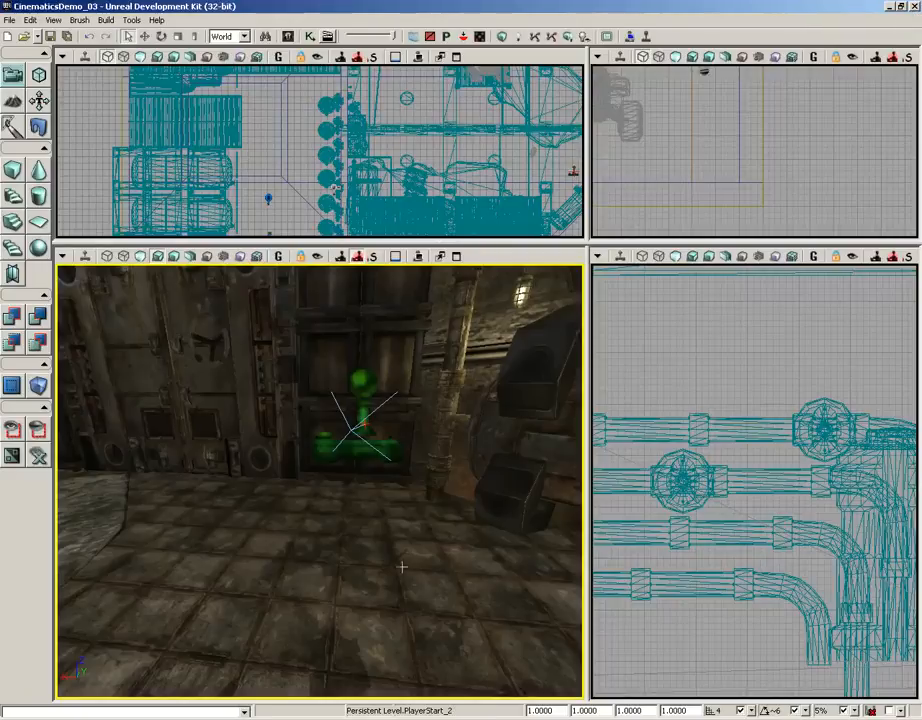
# Play the level in the editor, walk into the dark room, and activate the trigger to run the cinematic
pyautogui.click(648, 37)
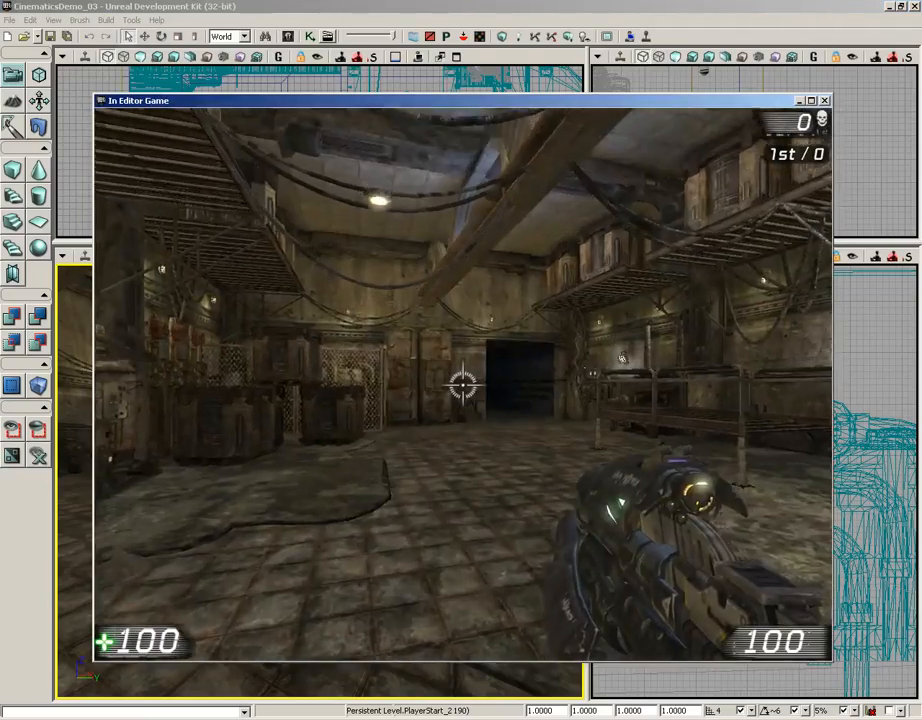
pyautogui.press('w')
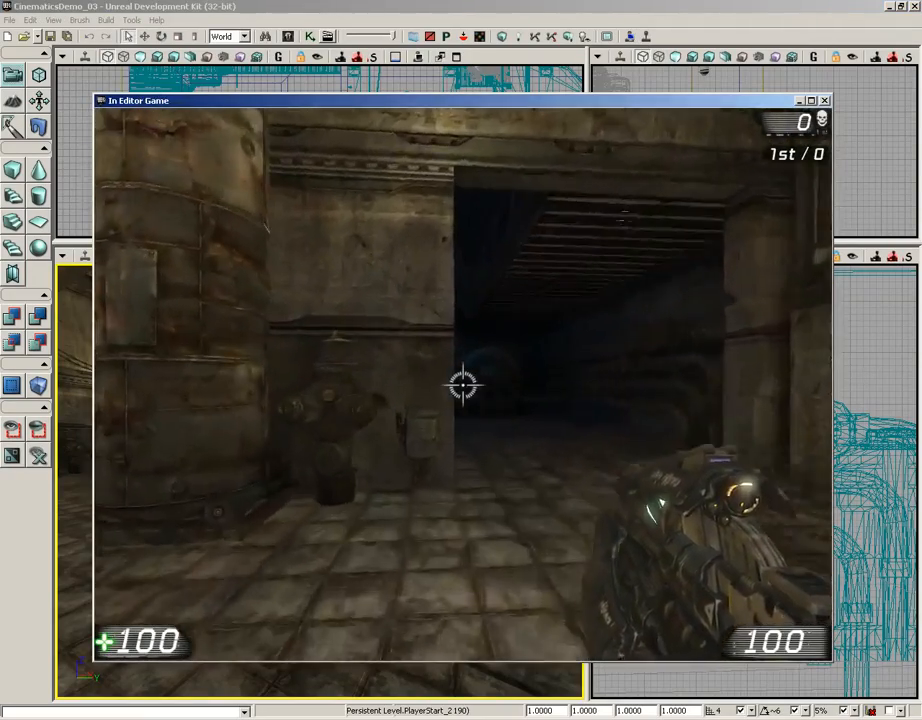
pyautogui.press('w')
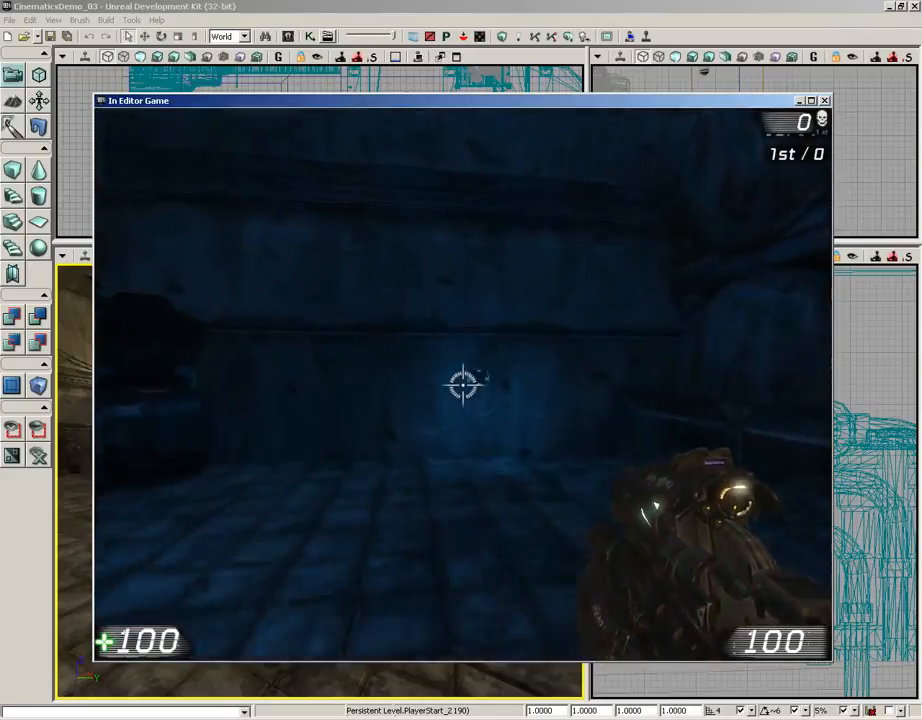
pyautogui.press('e')
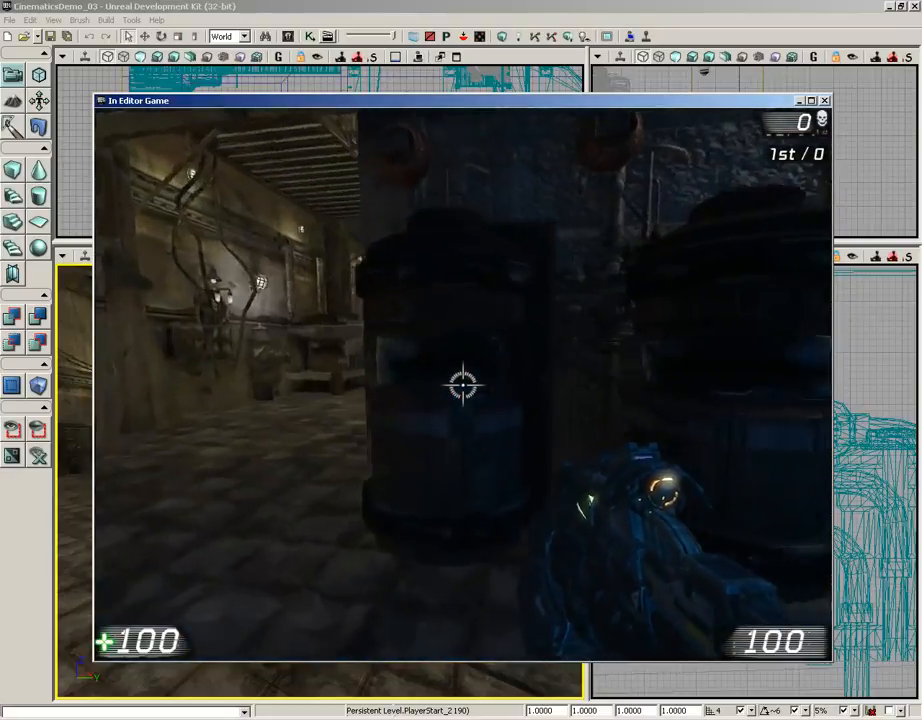
# Look for the spawned bot in the main room, back into the dark room, and shoot the bot until it dies
pyautogui.press('w')
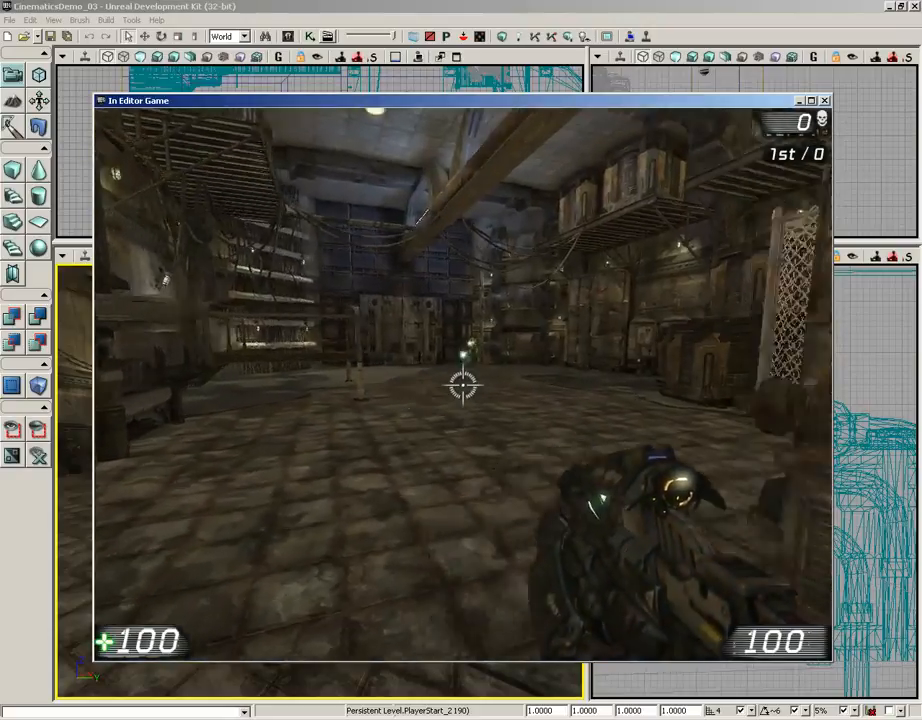
pyautogui.press('w')
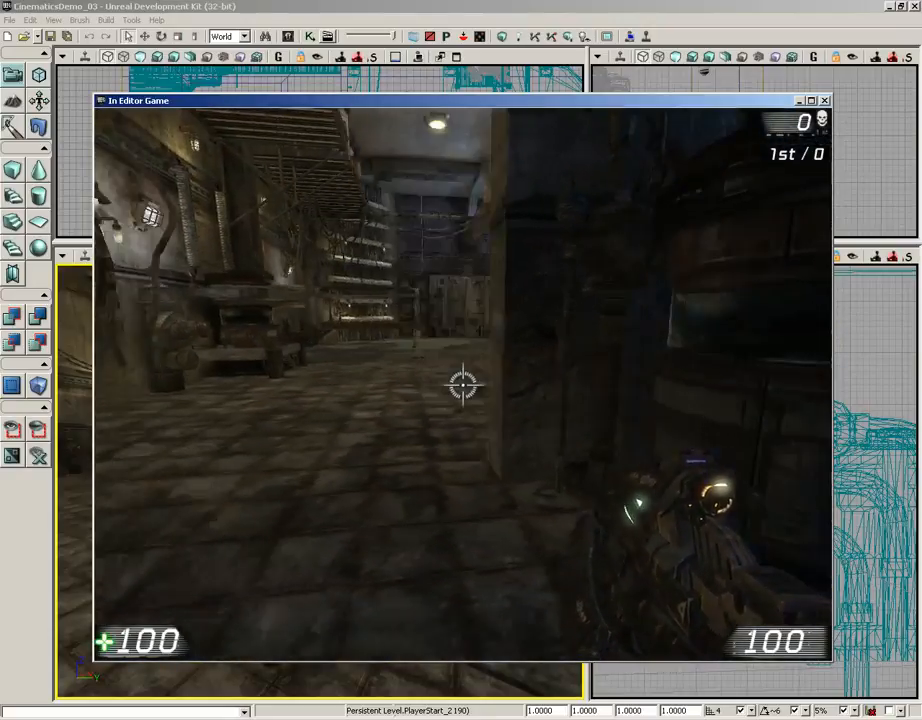
pyautogui.press('s')
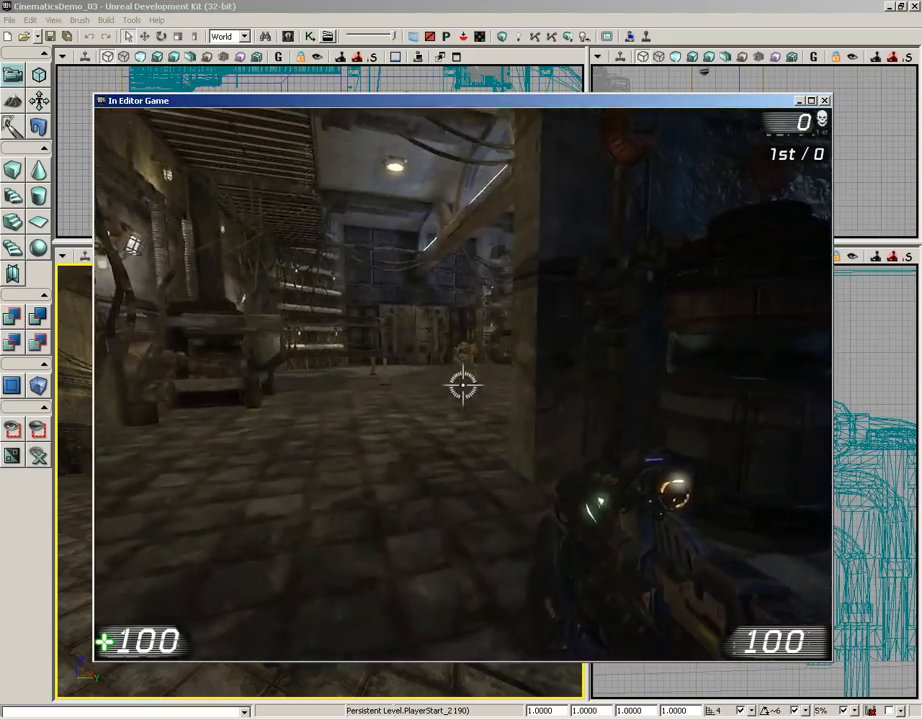
pyautogui.press('s')
pyautogui.click(462, 385)
pyautogui.click(462, 385)
pyautogui.click(462, 385)
pyautogui.click(462, 385)
pyautogui.click(462, 385)
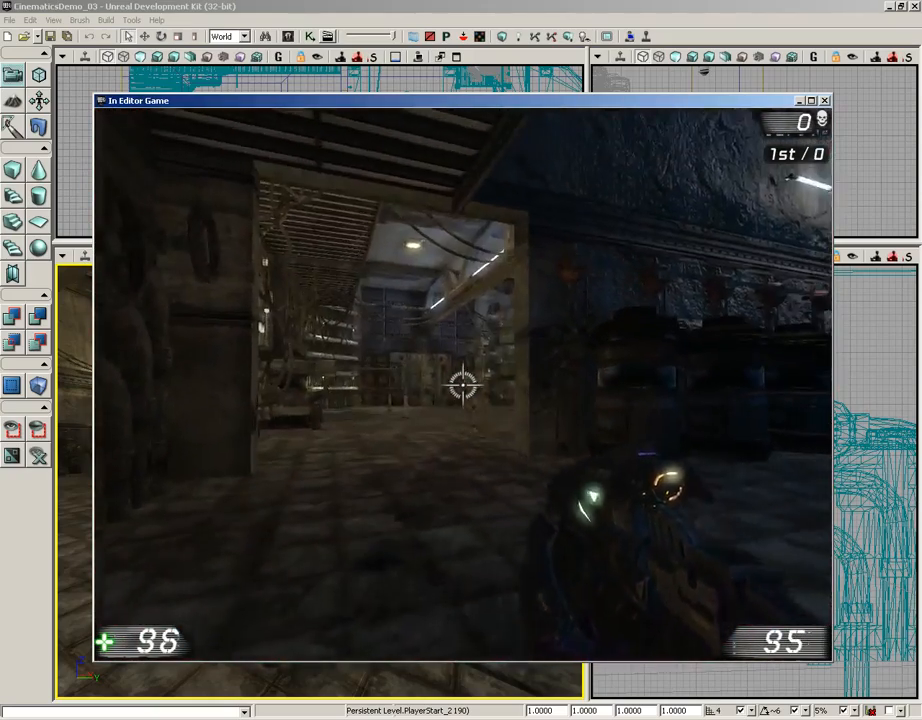
pyautogui.click(462, 385)
pyautogui.click(462, 385)
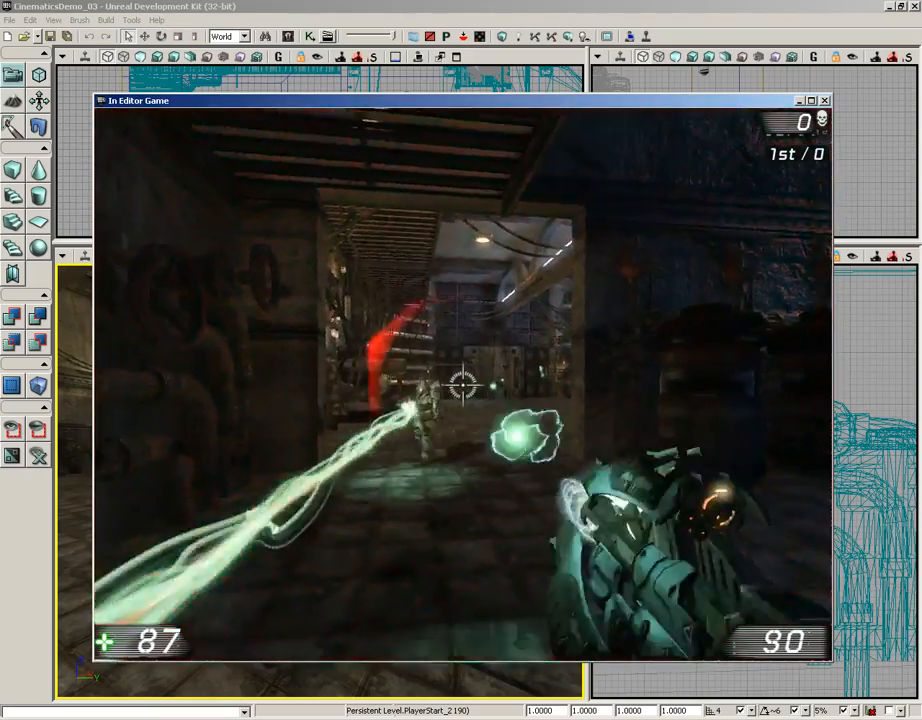
pyautogui.click(462, 385)
pyautogui.press('a')
pyautogui.click(462, 385)
pyautogui.click(462, 385)
pyautogui.click(462, 385)
pyautogui.click(462, 385)
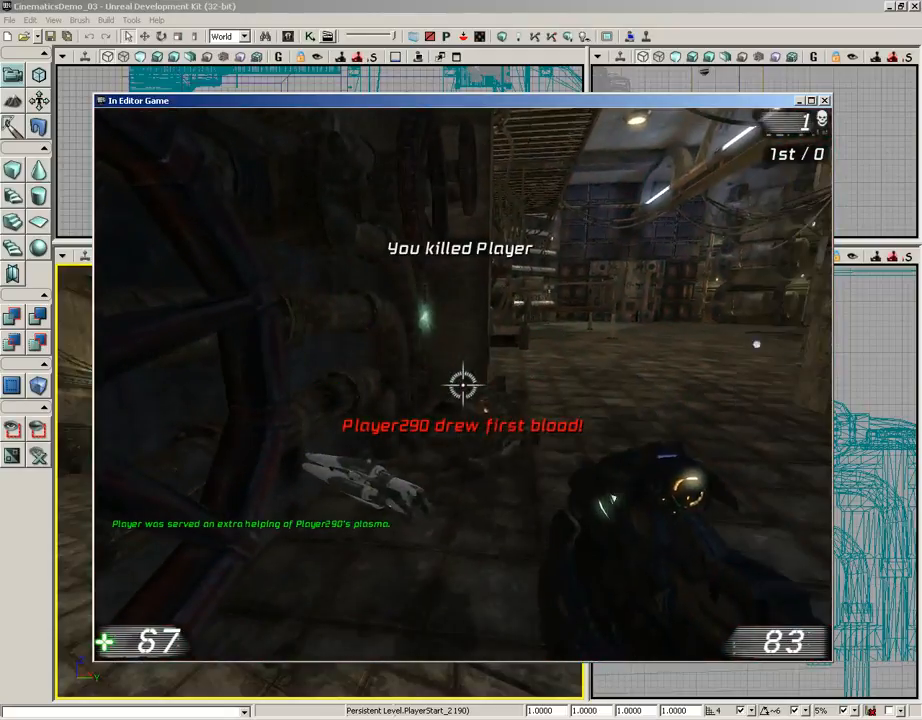
# Walk up to the dead bot, try the Physics Gun on its body, and return to the dark room
pyautogui.press('w')
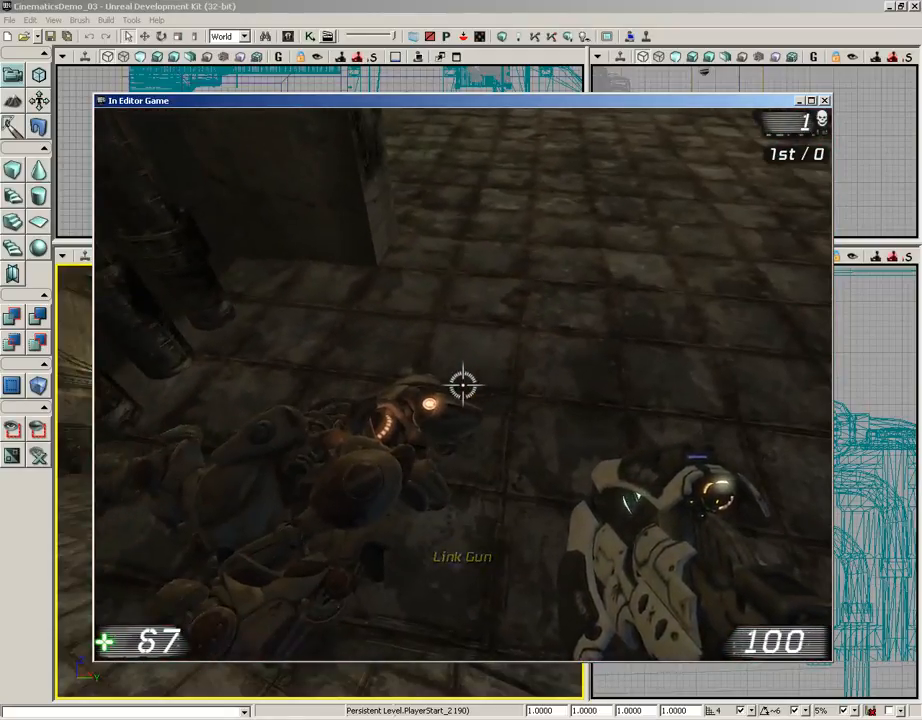
pyautogui.click(462, 385)
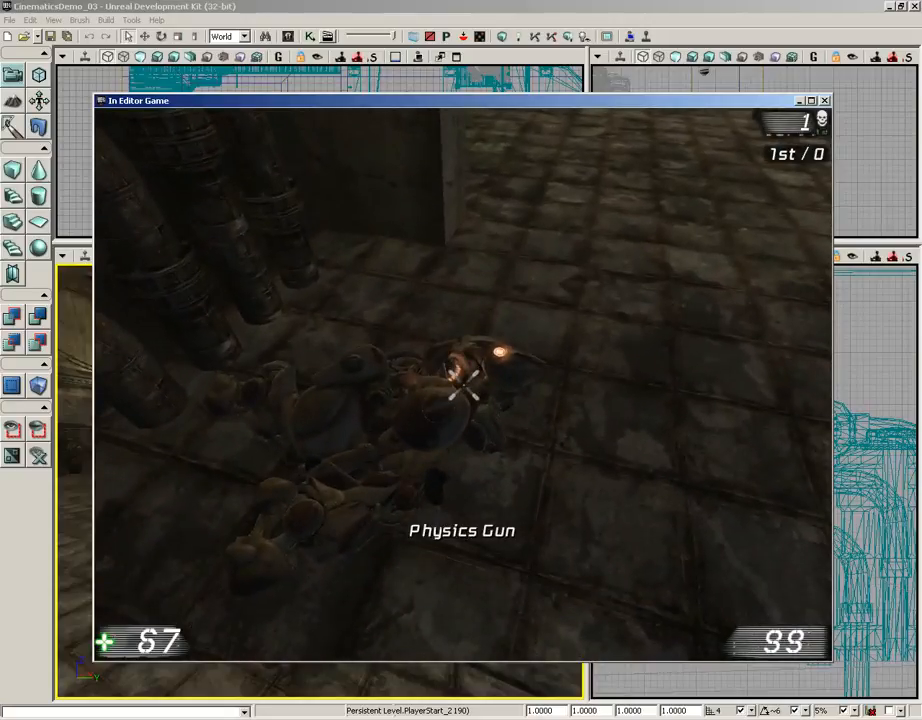
pyautogui.rightClick(462, 385)
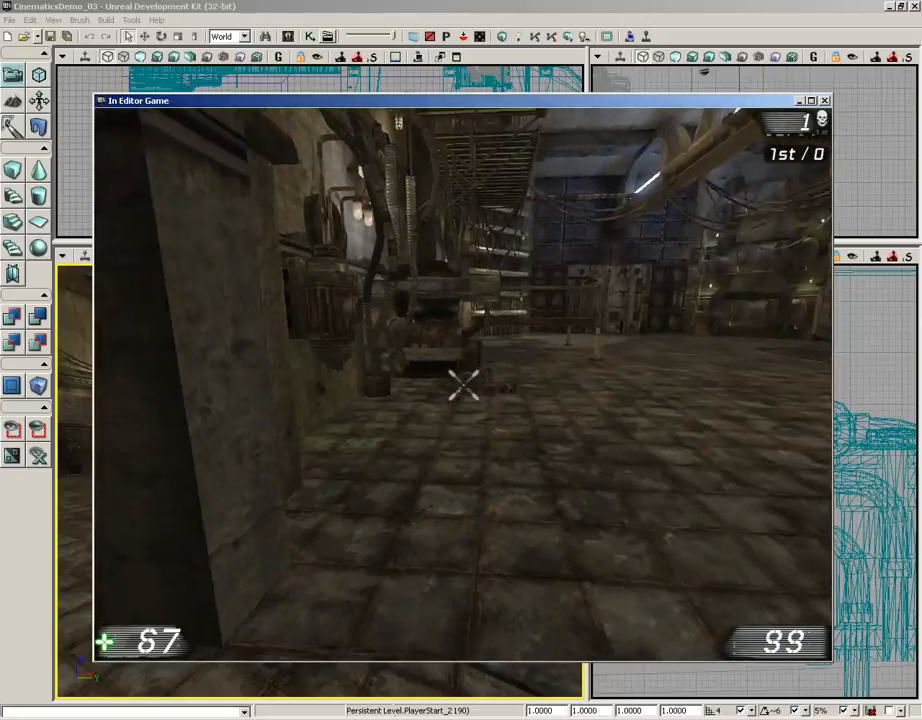
pyautogui.press('w')
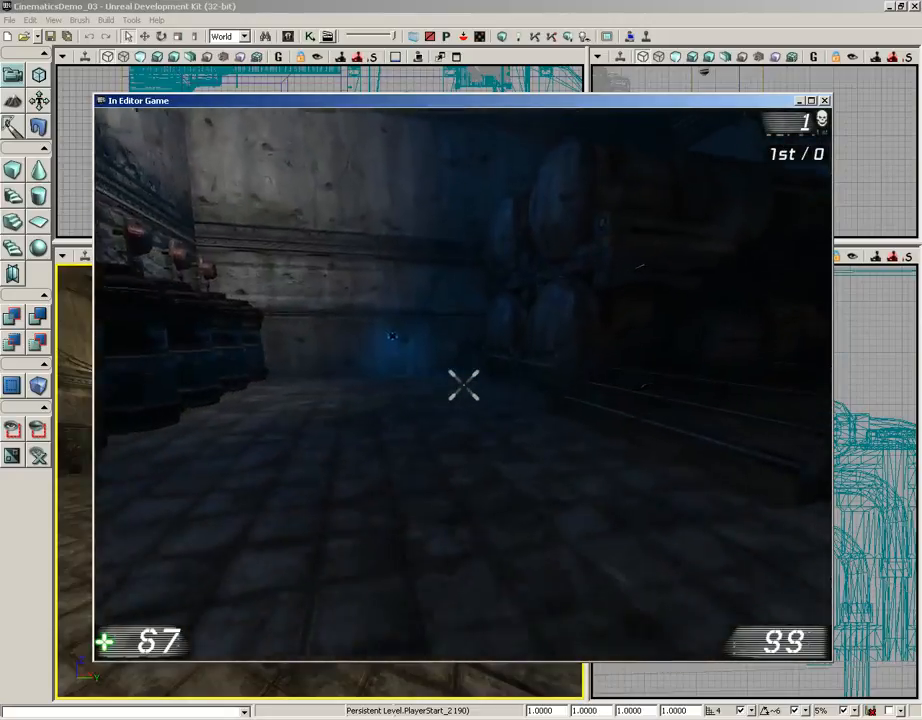